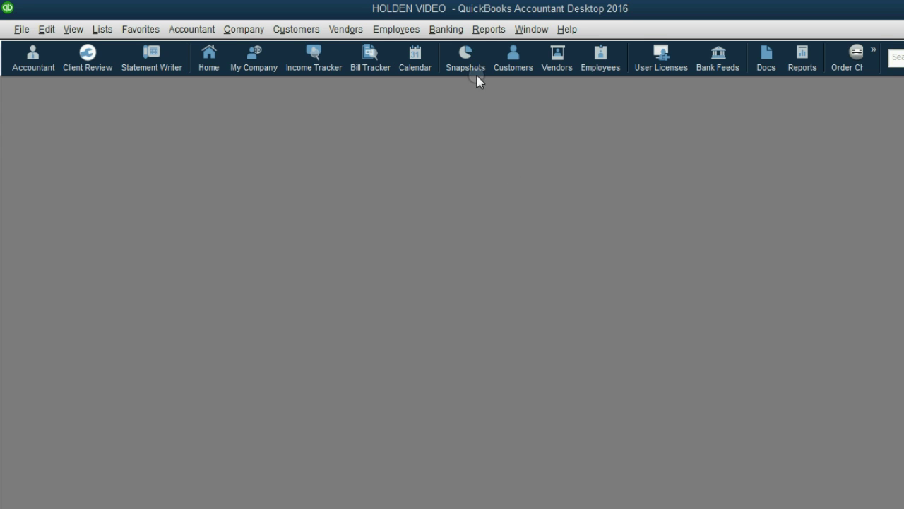
Open the HOLDEN VIDEO Trial Balance report with Dates set to All.
left_click(487, 29)
mouse_move(549, 252)
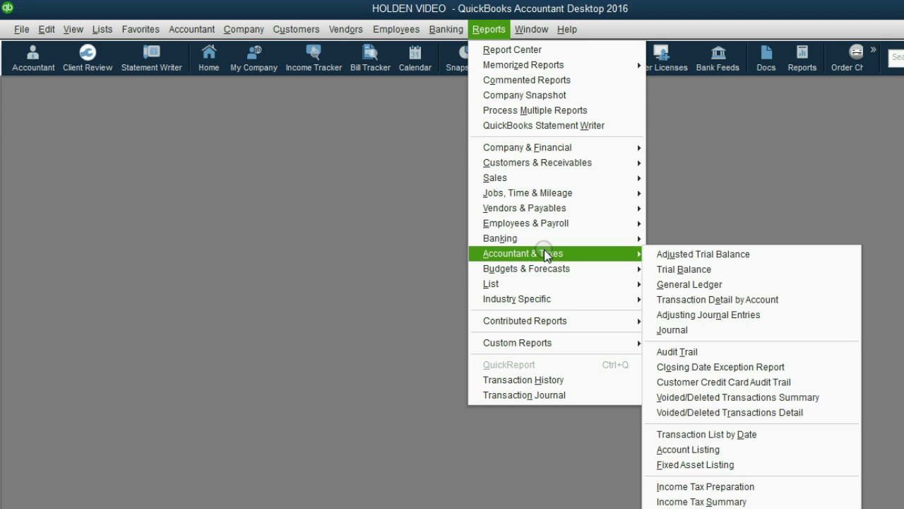
left_click(678, 270)
type("a")
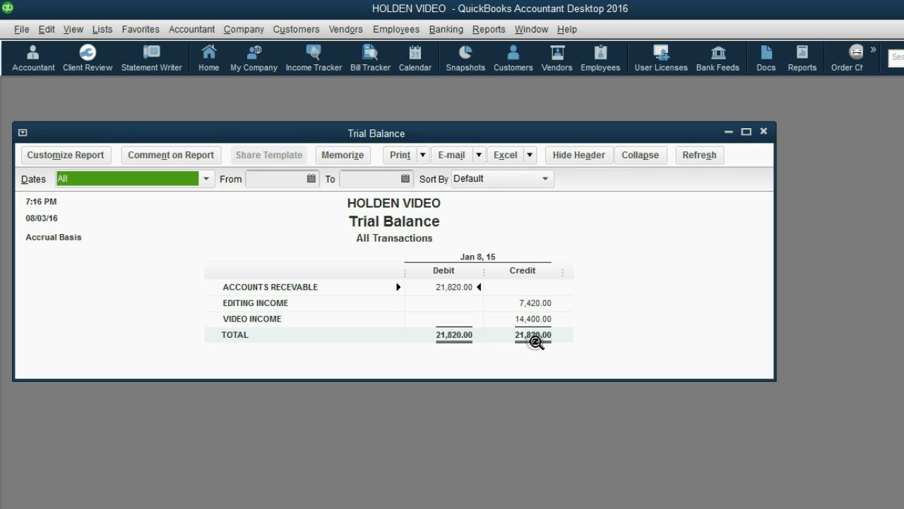
Open the Sales Tax Liability report with Dates set to All.
left_click(352, 31)
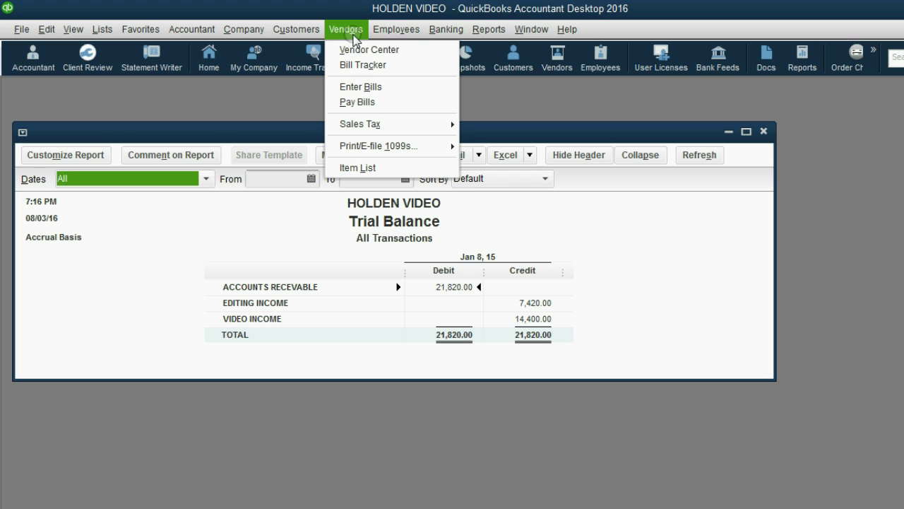
left_click(373, 125)
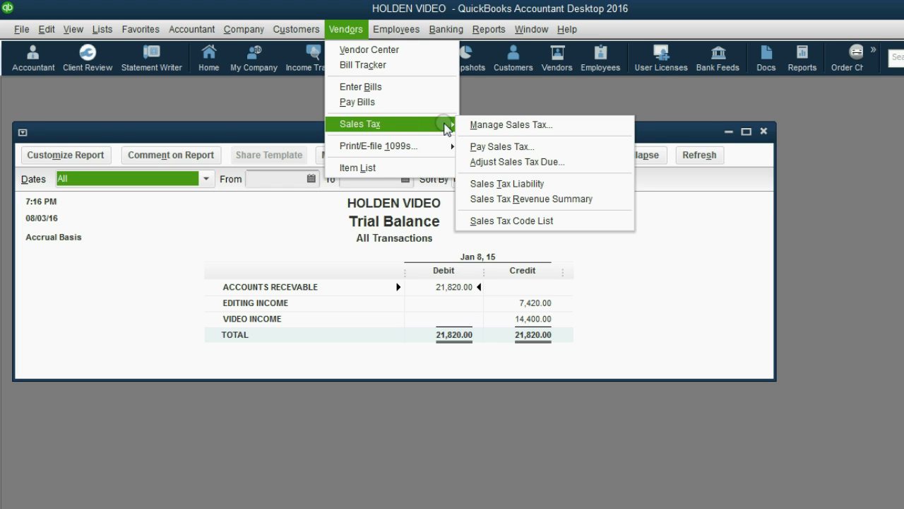
left_click(518, 181)
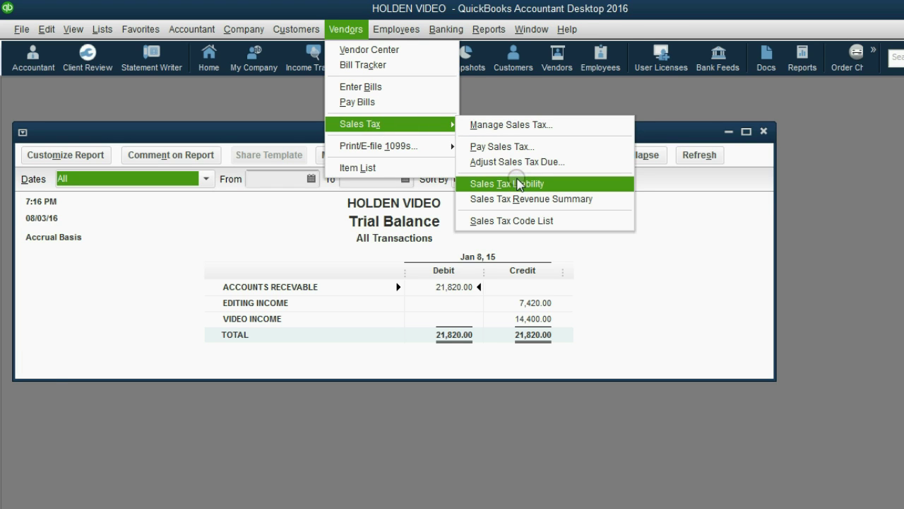
key("a")
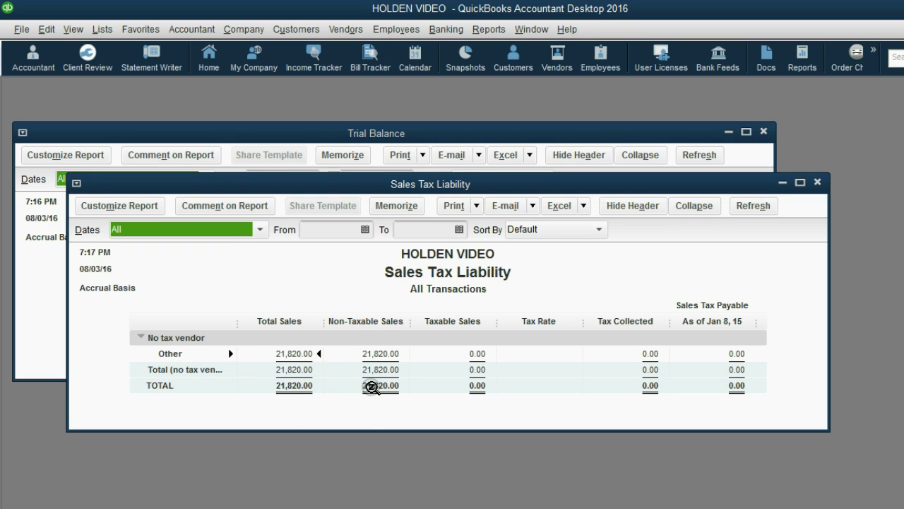
Review the 21,820.00 non-taxable sales, switching between the Trial Balance and Sales Tax Liability reports.
left_click(371, 386)
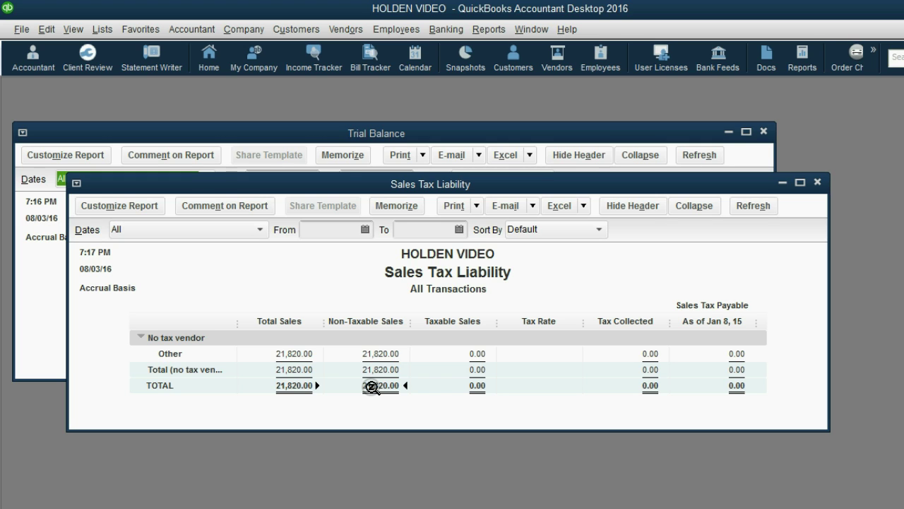
left_click(338, 134)
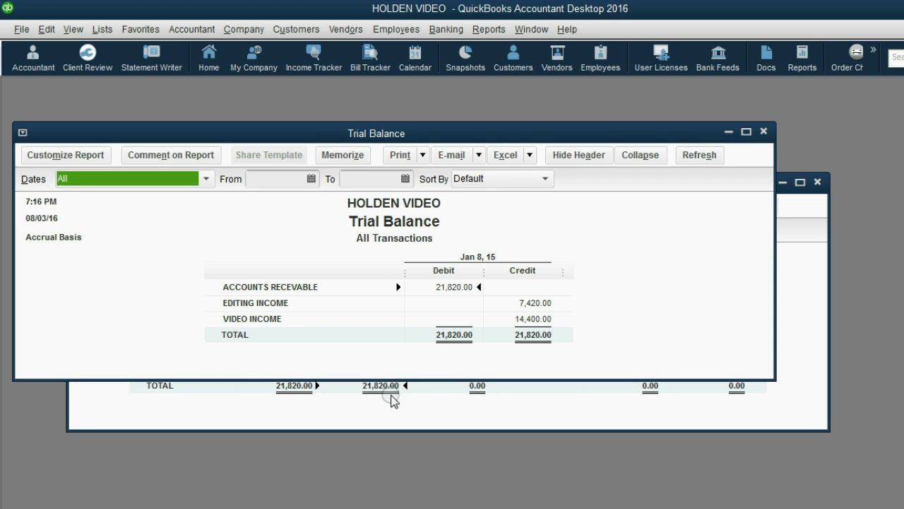
left_click(389, 401)
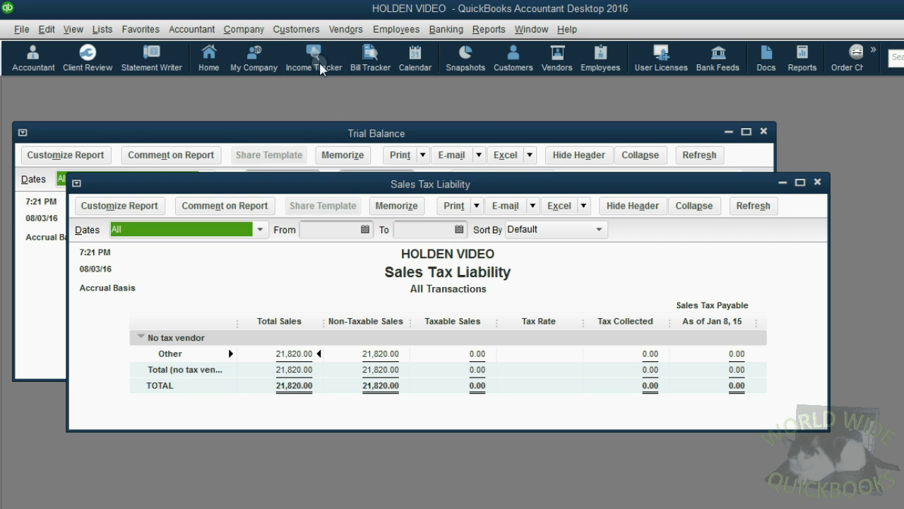
Start a new sales receipt dated 01/09/2016.
left_click(306, 30)
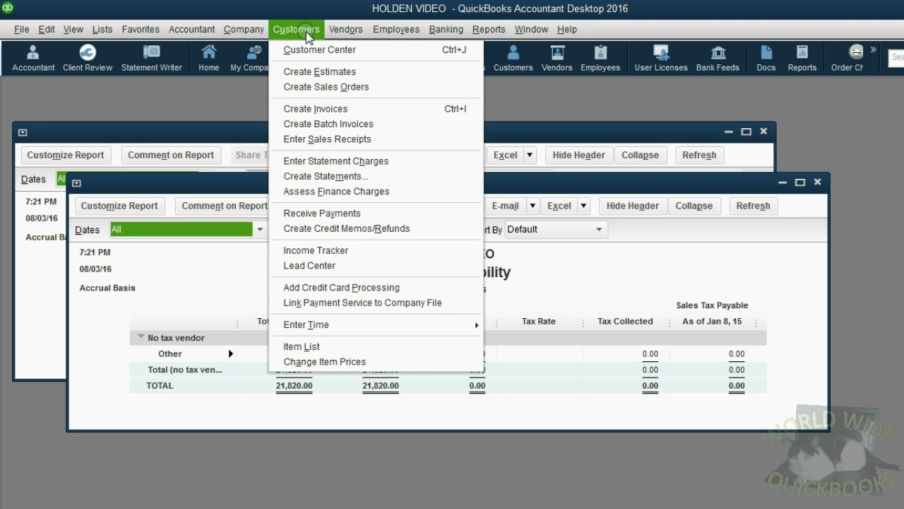
left_click(329, 140)
left_click(440, 252)
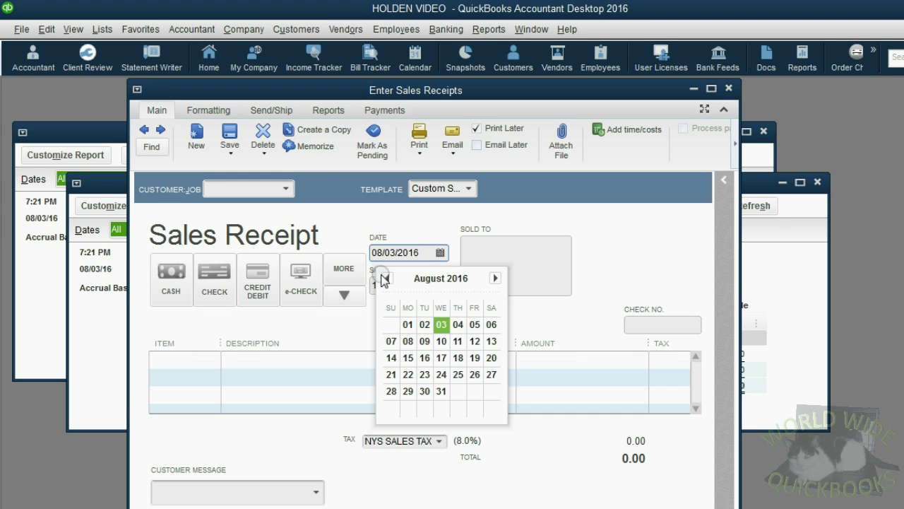
left_click(385, 278)
left_click(385, 278)
left_click(385, 278)
left_click(385, 278)
left_click(385, 279)
left_click(386, 278)
left_click(386, 279)
left_click(492, 341)
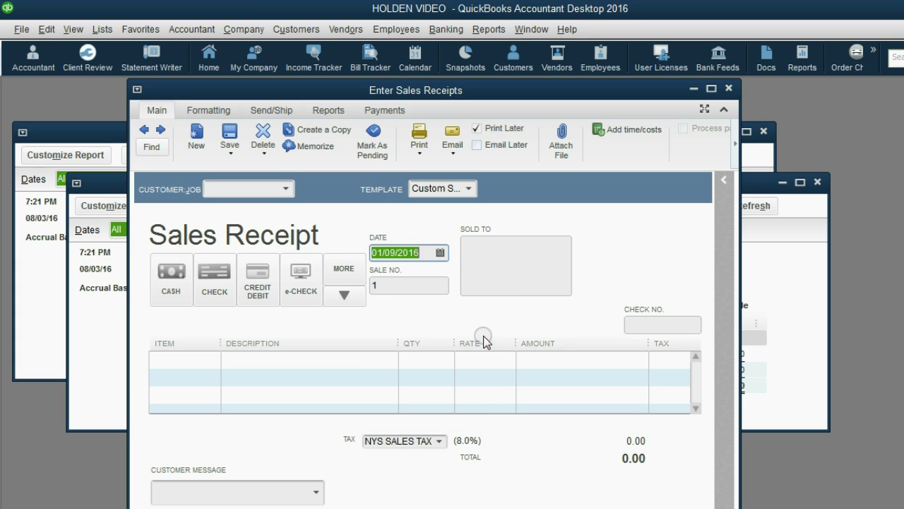
Choose the first customer and enter check number 61.
left_click(287, 188)
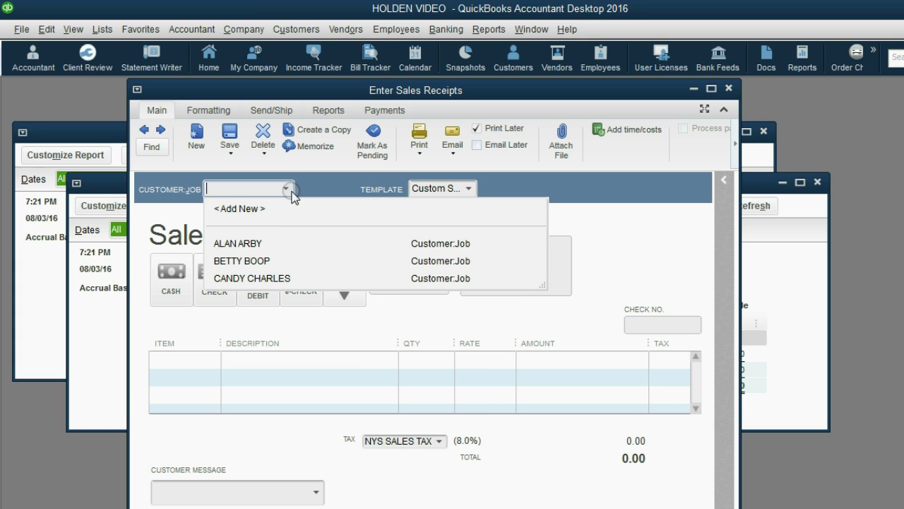
left_click(272, 244)
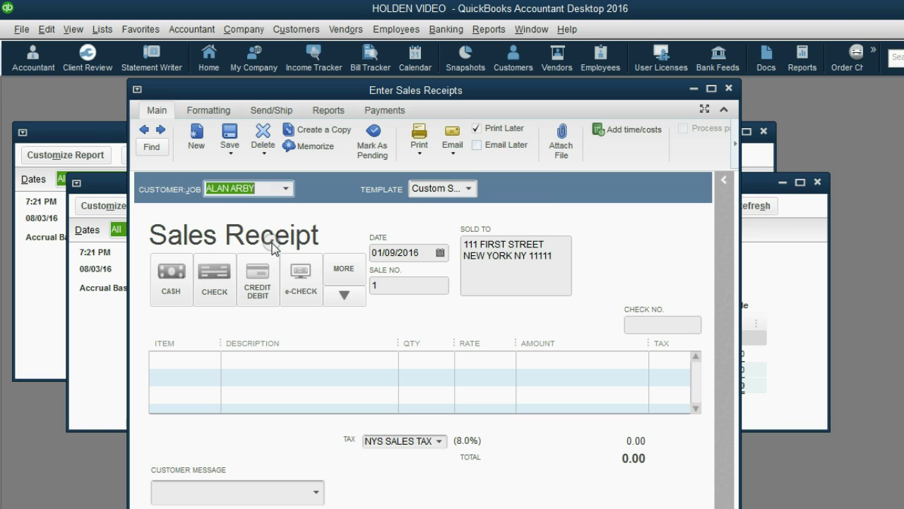
left_click(408, 438)
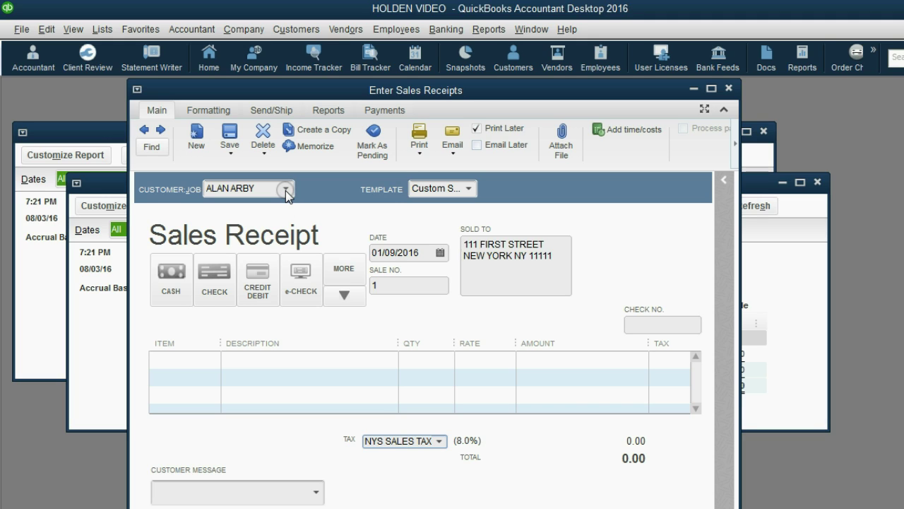
left_click(627, 324)
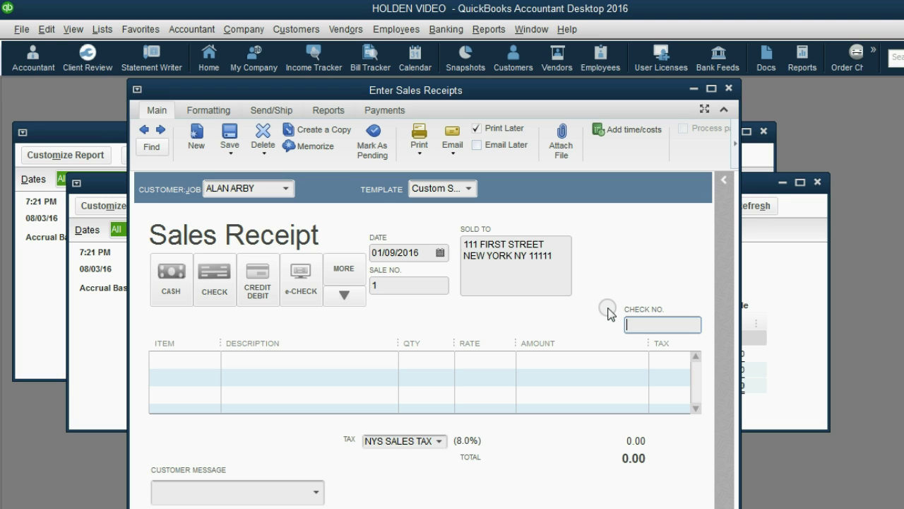
type("61")
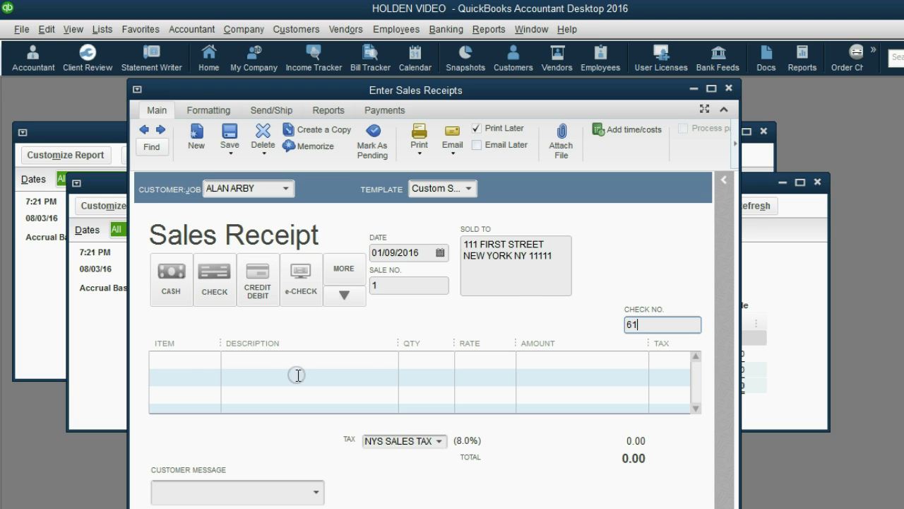
Add a VIDEO line with quantity 10, giving a 3,000.00 amount.
left_click(188, 360)
left_click(212, 361)
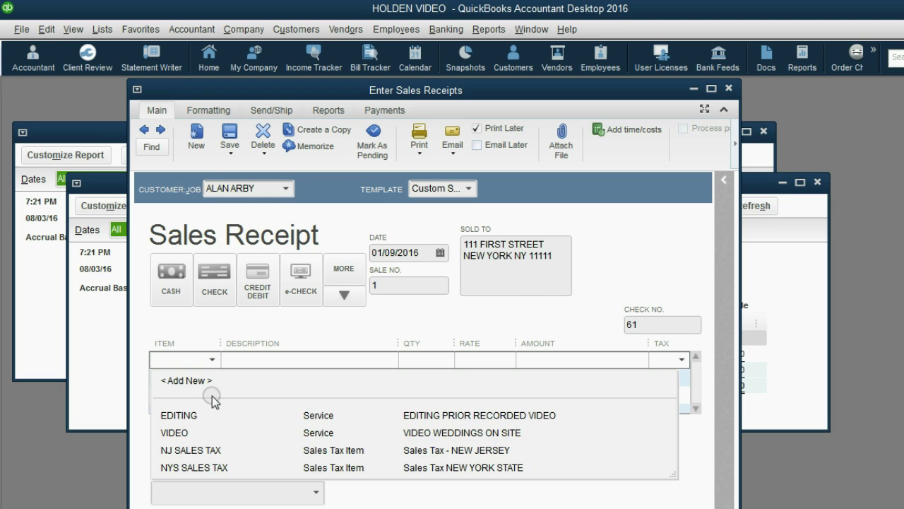
left_click(208, 432)
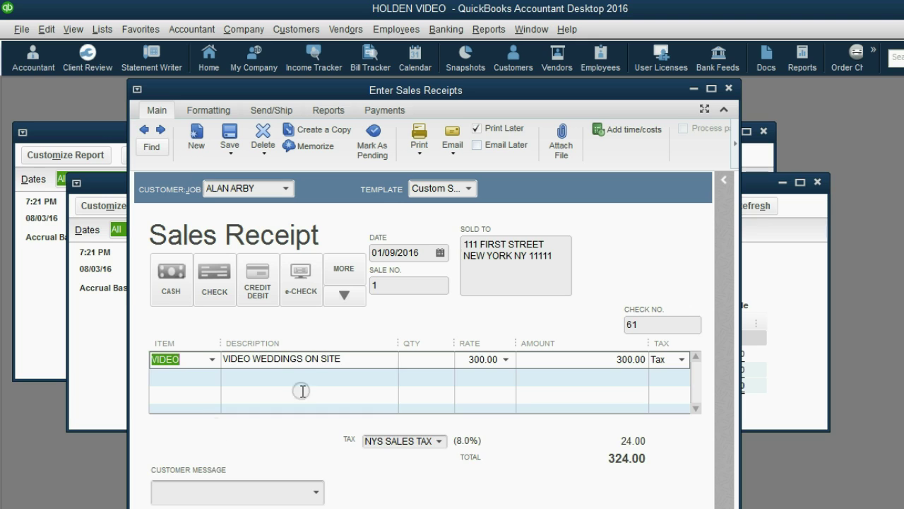
left_click(412, 359)
type("10")
key("Tab")
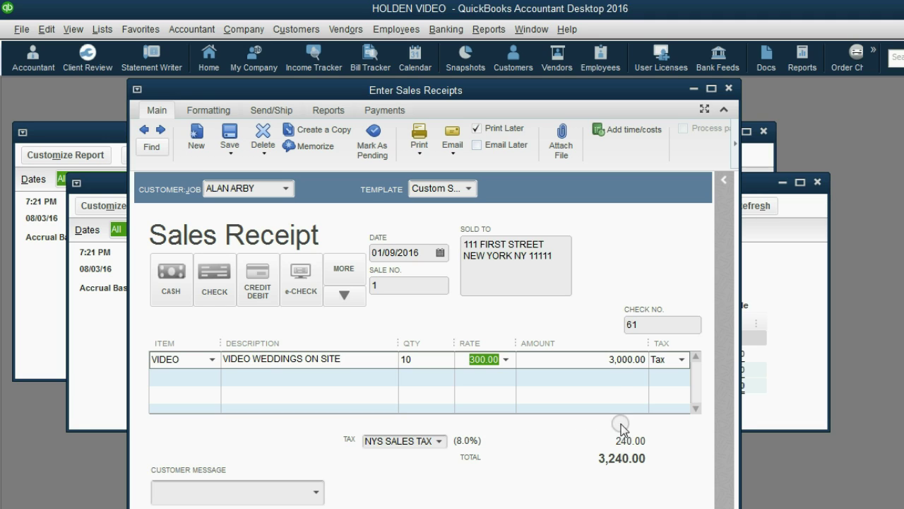
left_click(606, 360)
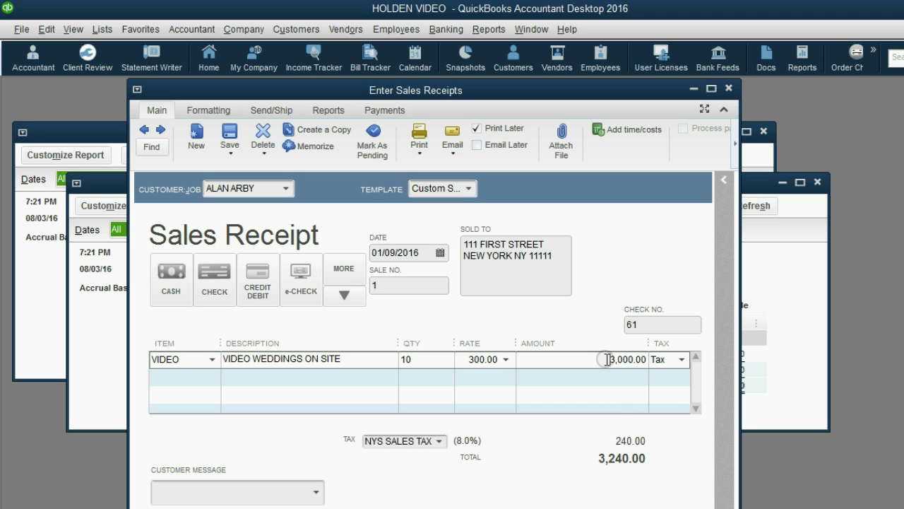
left_click(416, 442)
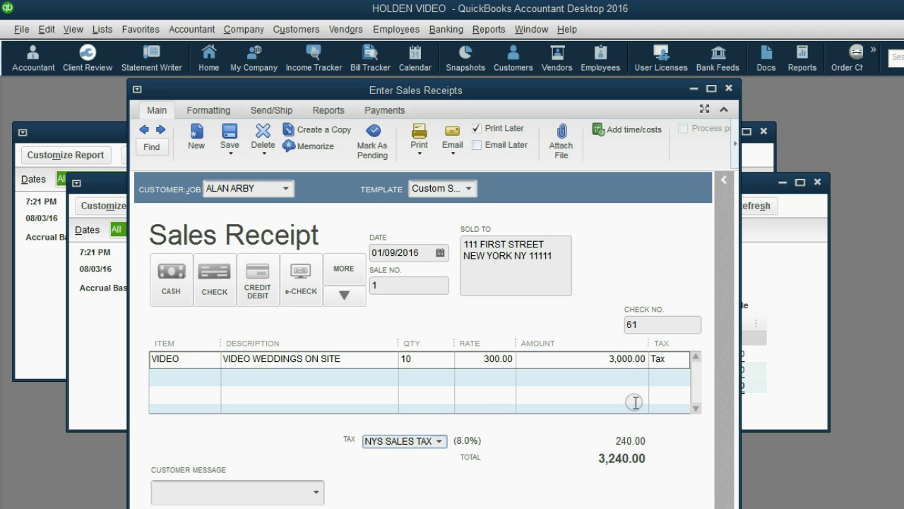
left_click_drag(611, 360, 625, 362)
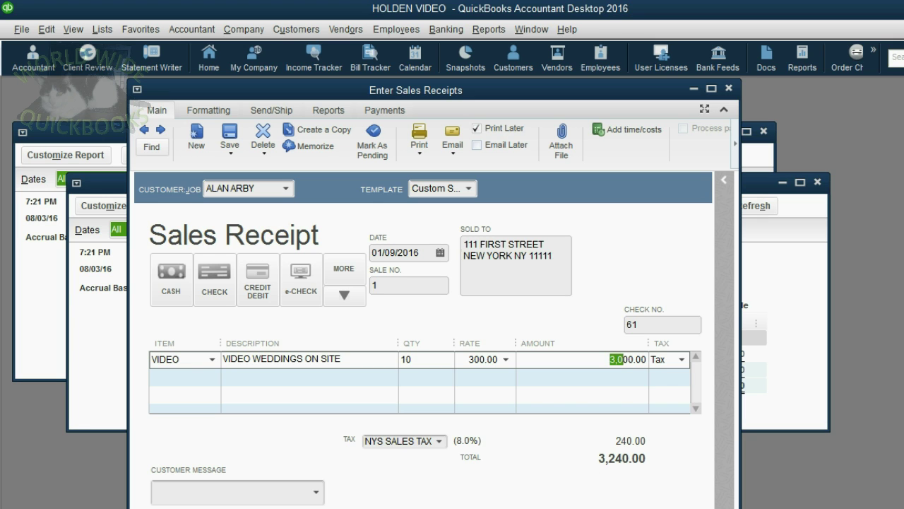
Save the receipt, refresh reports without future prompts, and review the 240.00 NYS tax collected.
key("alt+a")
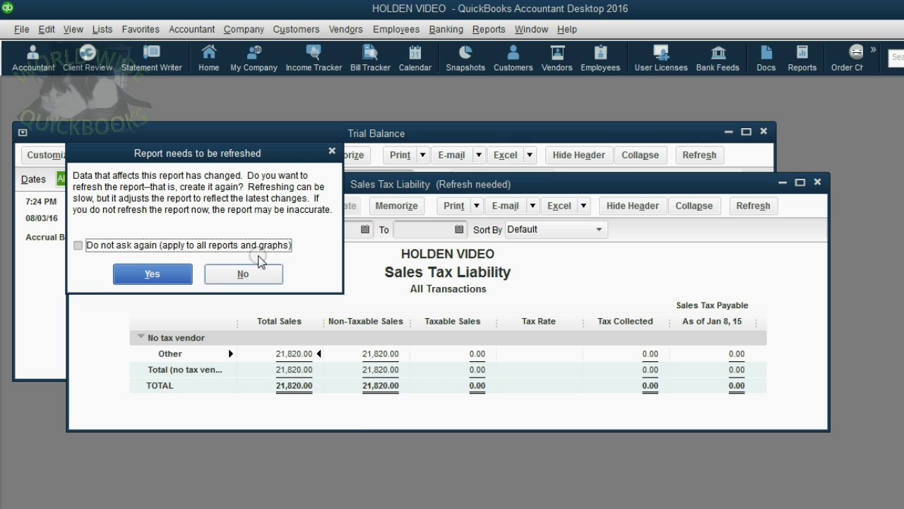
left_click(165, 247)
left_click(163, 280)
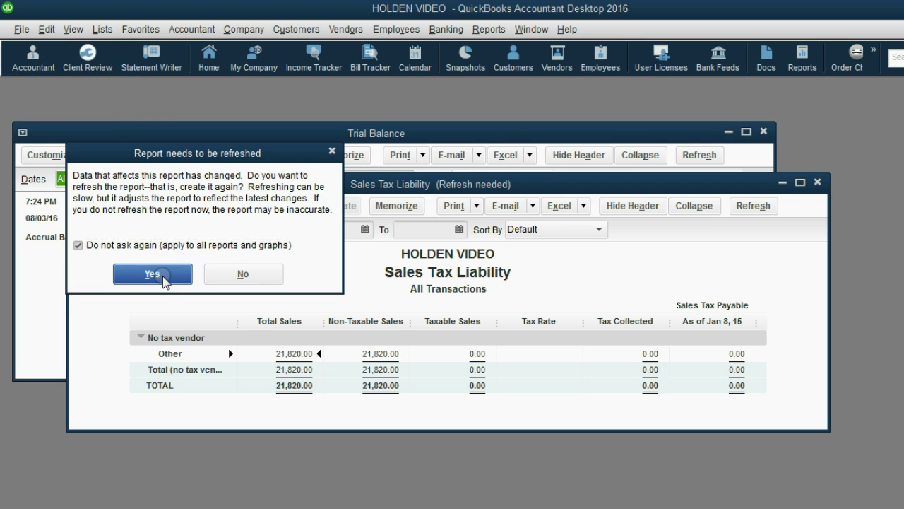
left_click(54, 277)
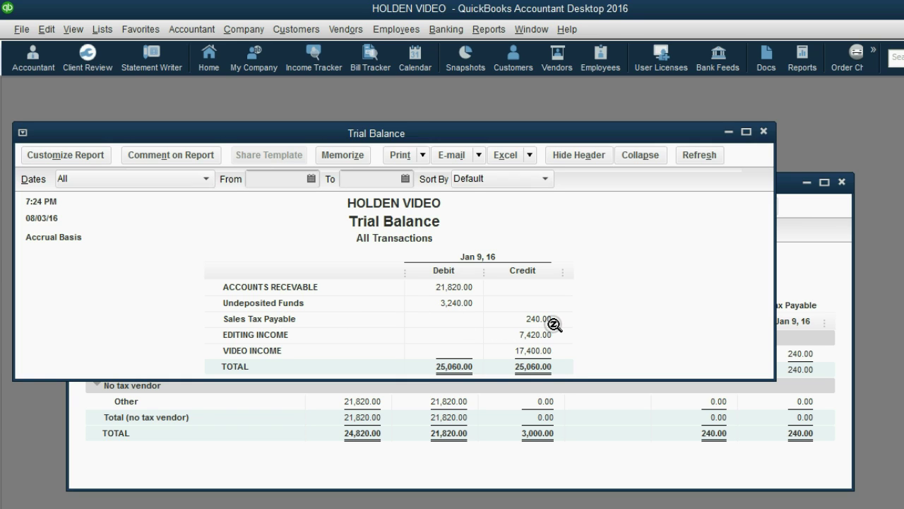
left_click(613, 428)
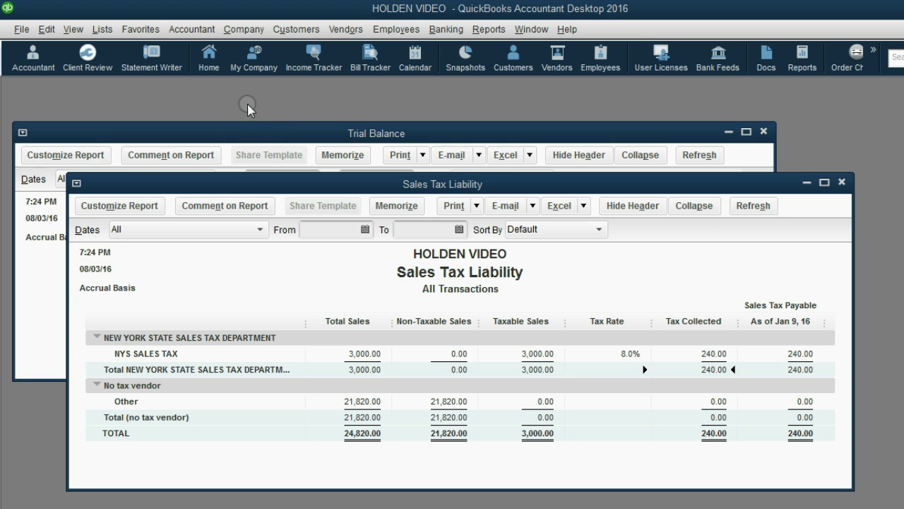
Start a cash sales receipt for the New York customer dated 01/10/2016.
left_click(291, 29)
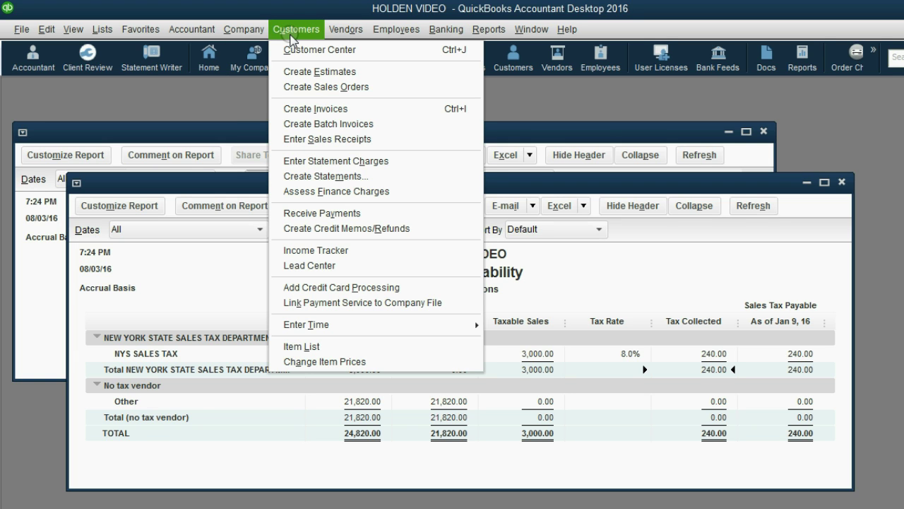
left_click(322, 139)
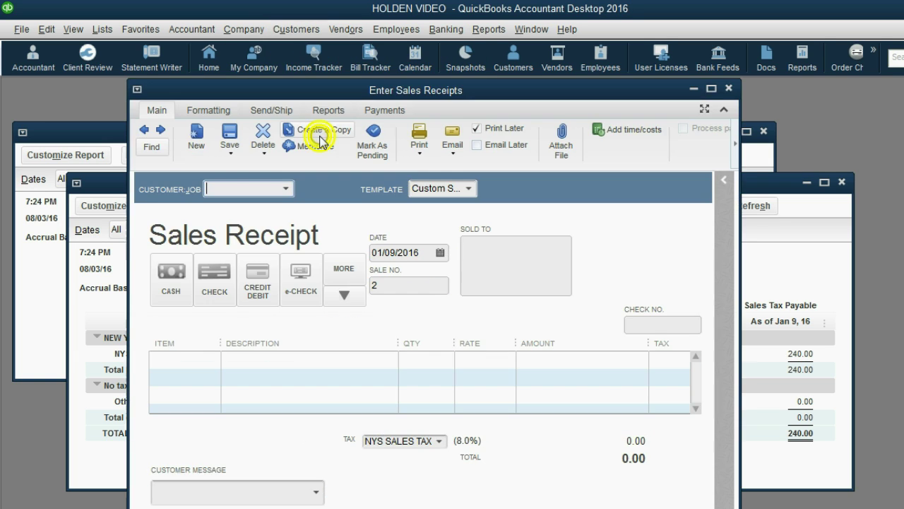
left_click(285, 189)
left_click(261, 258)
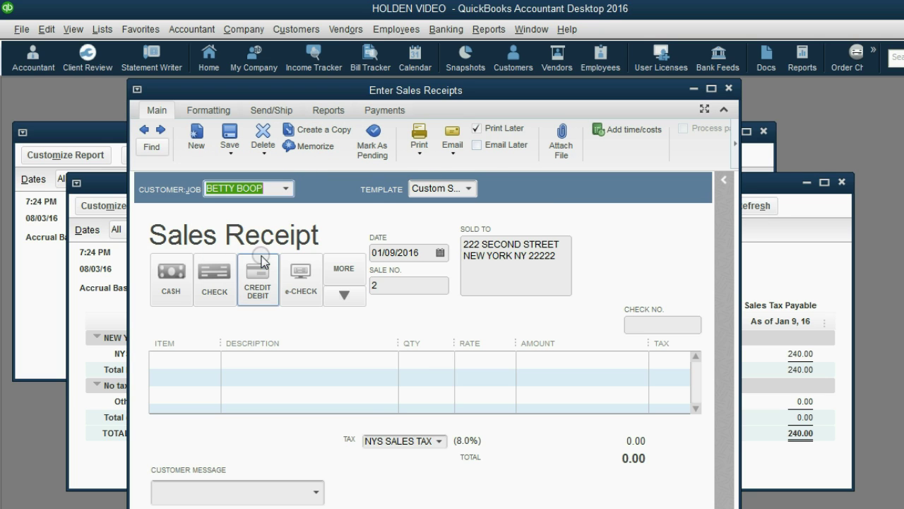
left_click(392, 440)
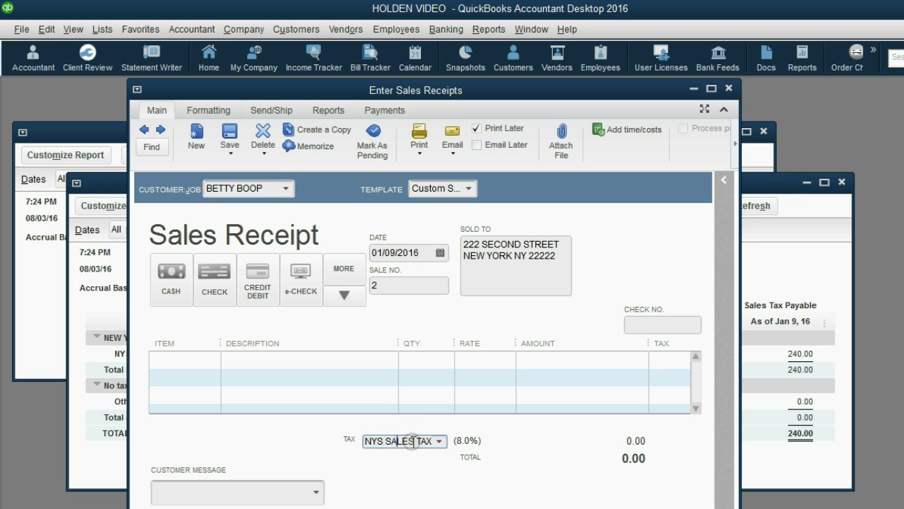
left_click(439, 252)
left_click(391, 357)
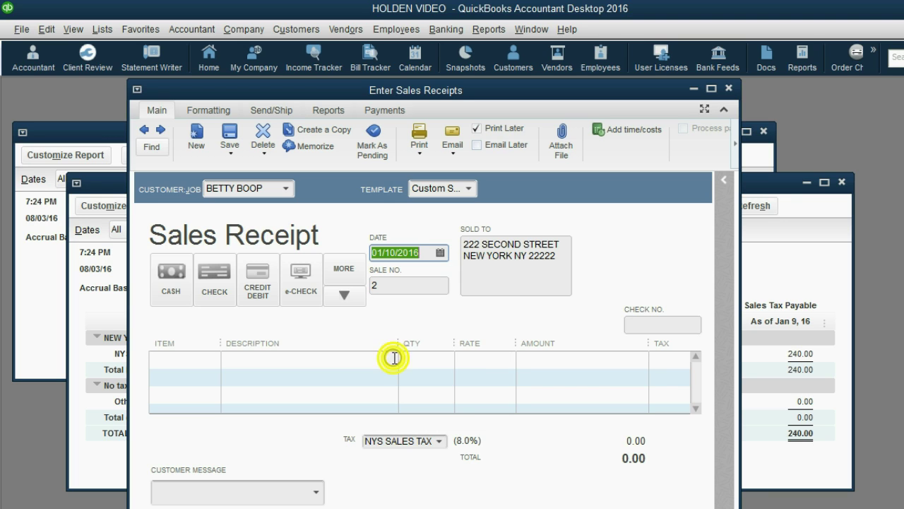
left_click(181, 291)
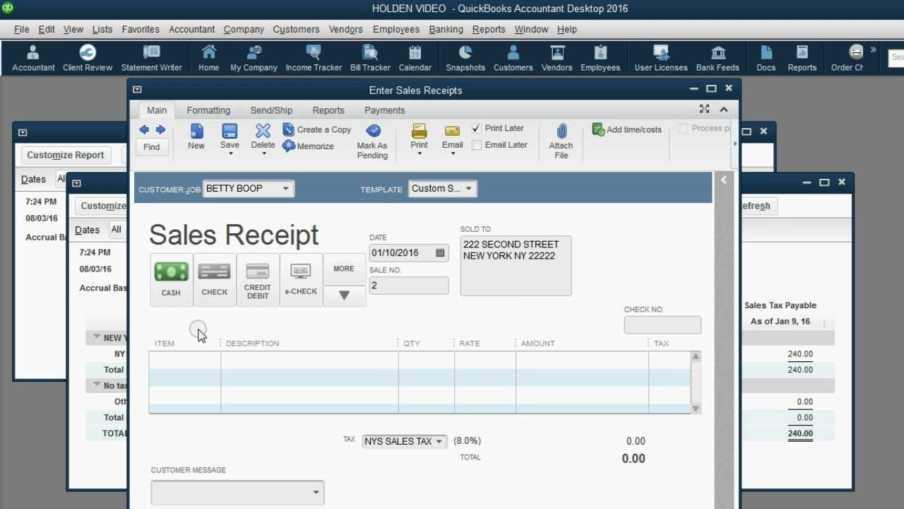
Add an EDITING line with quantity 12 at 140.00.
left_click(207, 359)
left_click(205, 414)
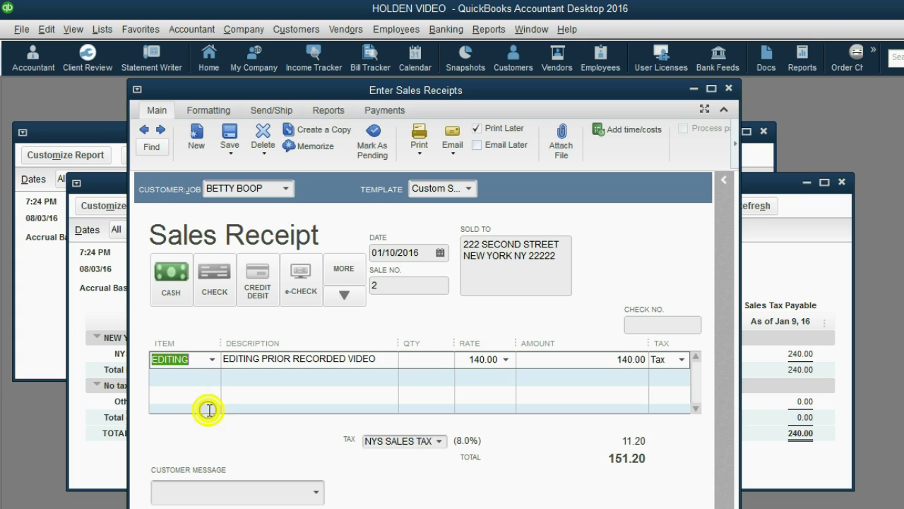
left_click(428, 365)
type("12")
key("Tab")
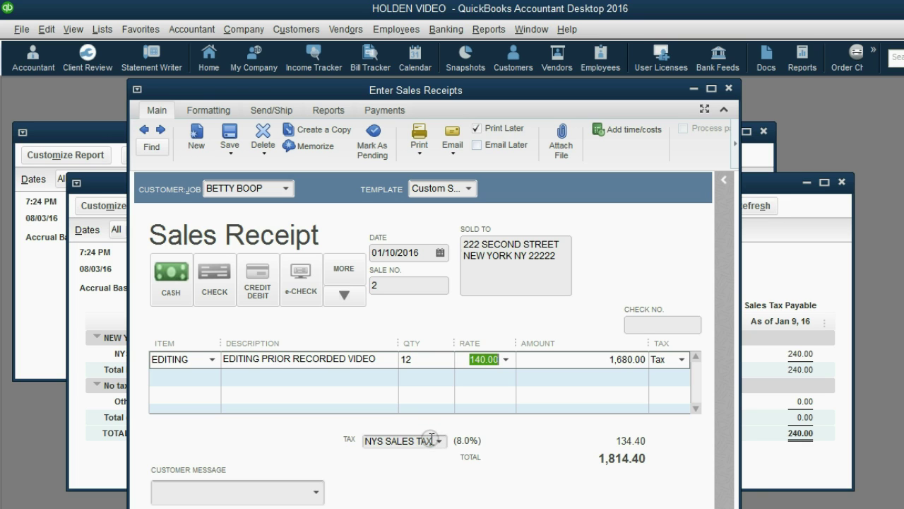
Switch the receipt's tax to NJ SALES TAX 6.0%, giving 100.80 tax and 1,780.80 total.
left_click_drag(387, 90, 402, 90)
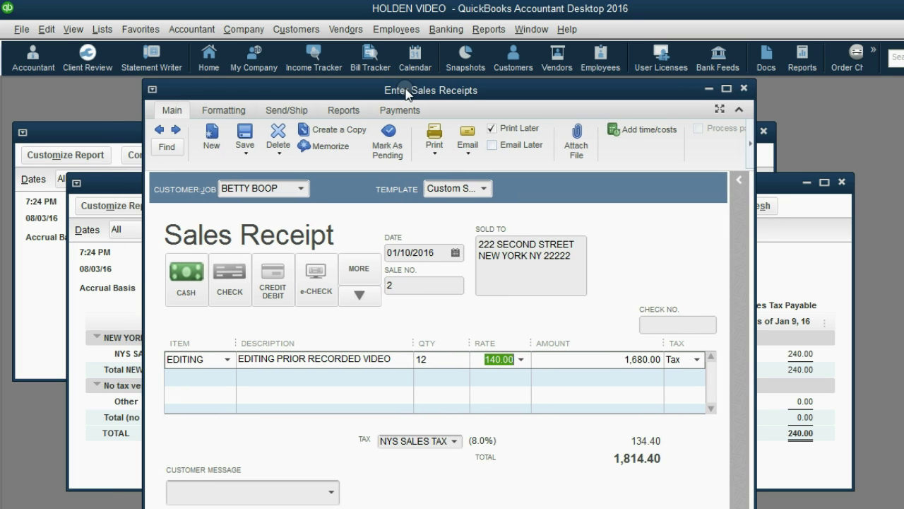
left_click(454, 441)
left_click(442, 492)
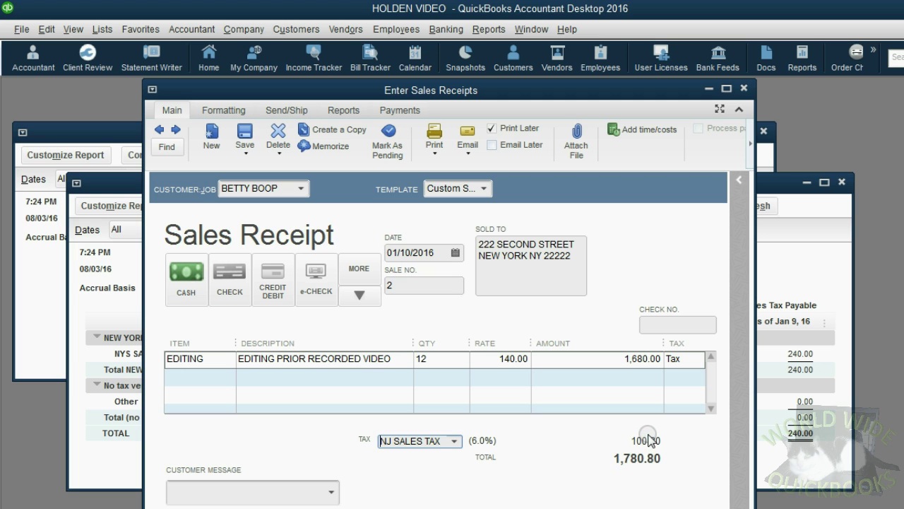
left_click_drag(471, 89, 570, 90)
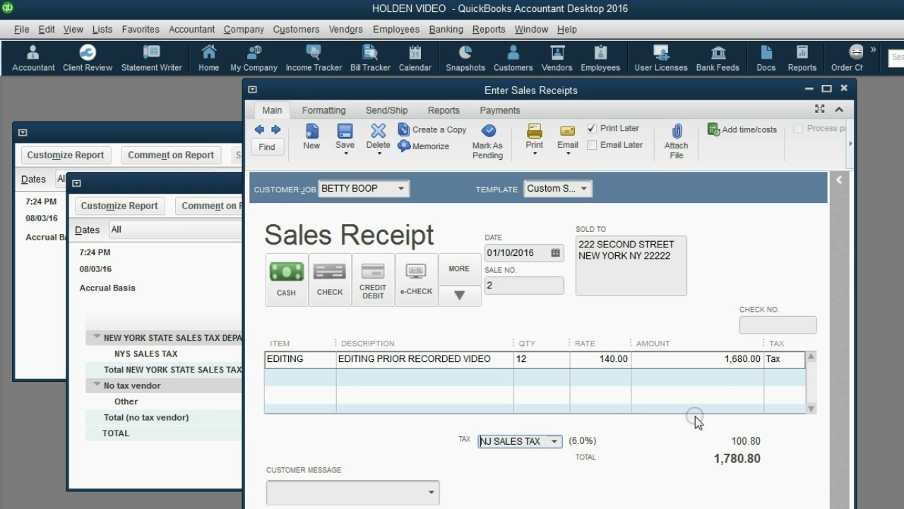
Save the receipt keeping the customer's default tax, then view the Trial Balance's 340.80 Sales Tax Payable.
left_click(640, 507)
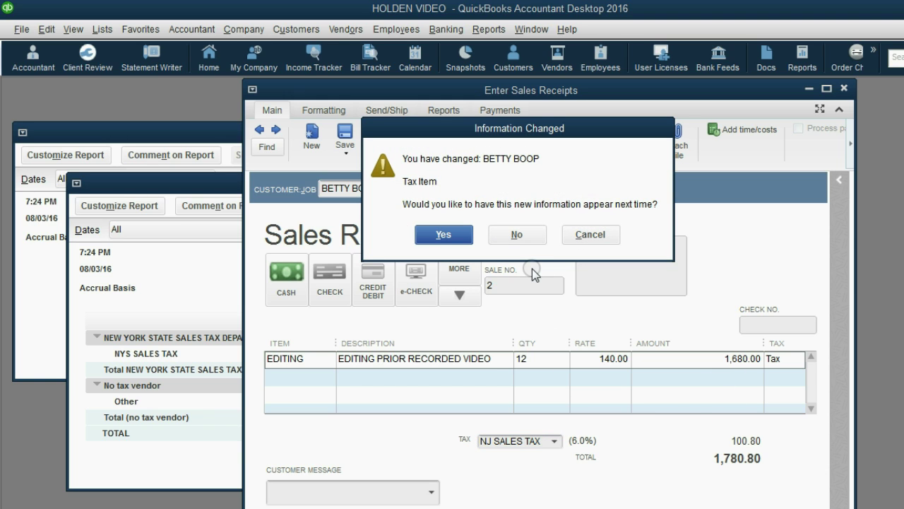
left_click_drag(502, 135, 492, 136)
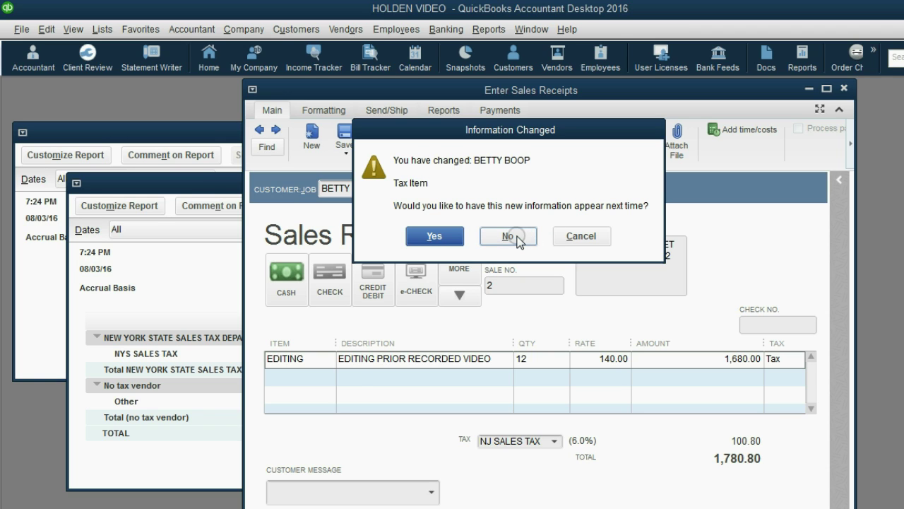
left_click(508, 236)
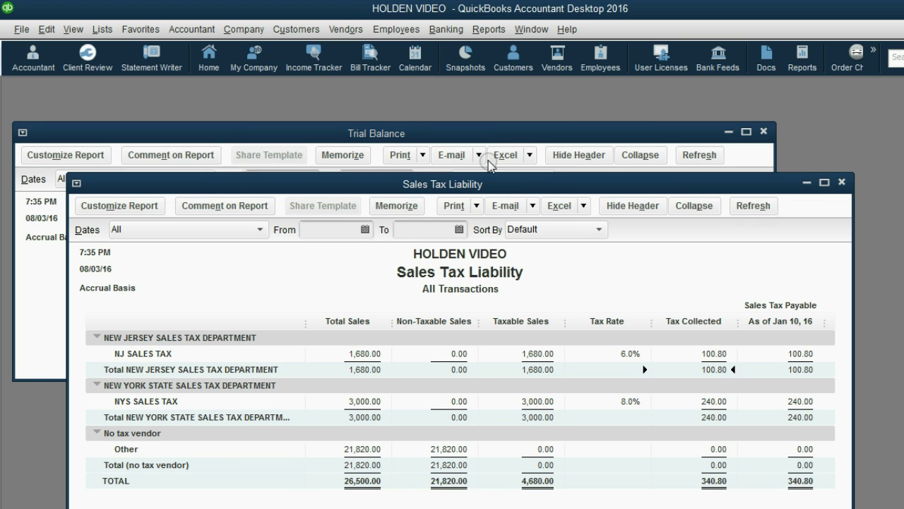
left_click(486, 133)
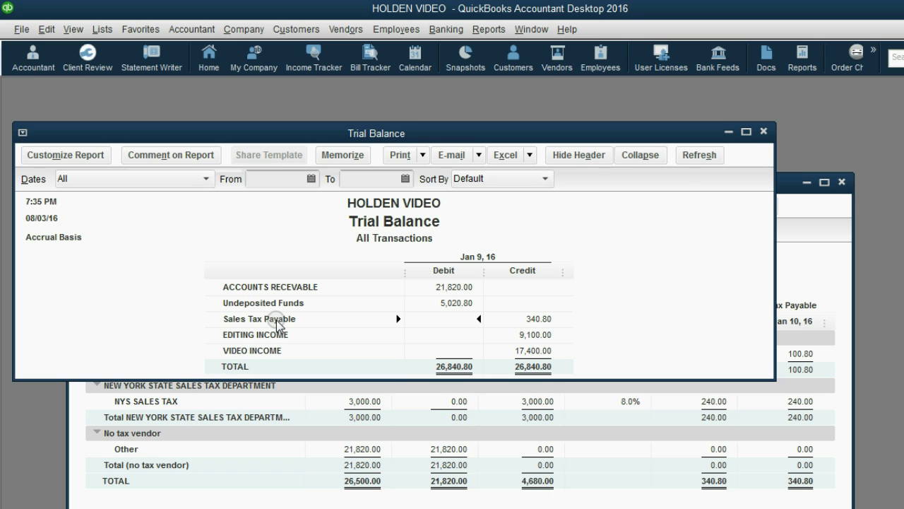
double_click(538, 319)
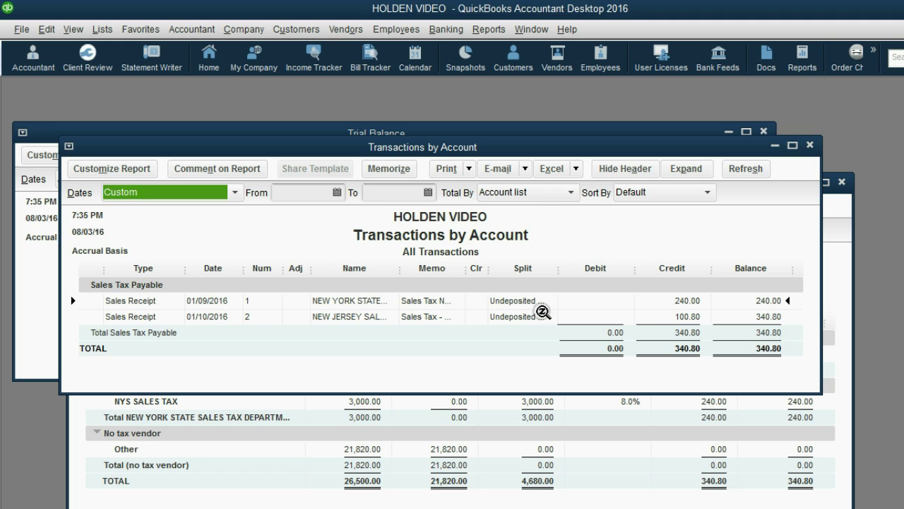
left_click(683, 302)
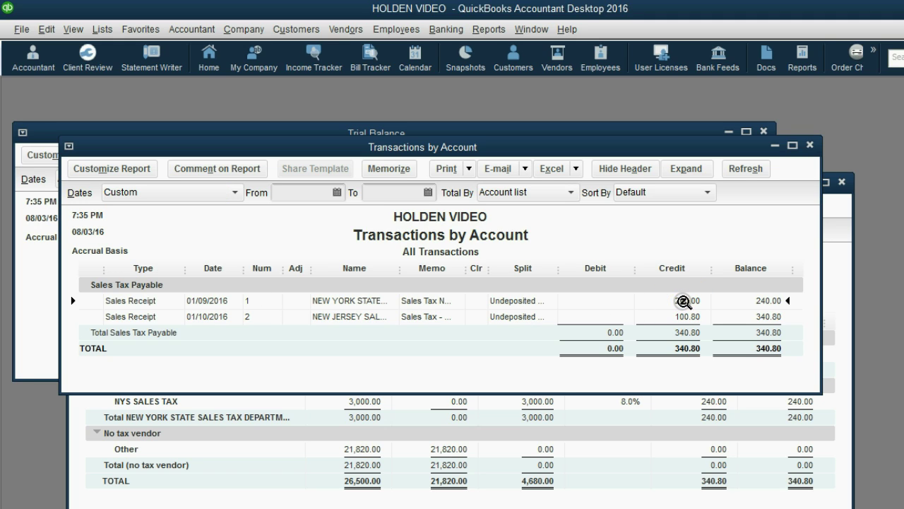
left_click(232, 302)
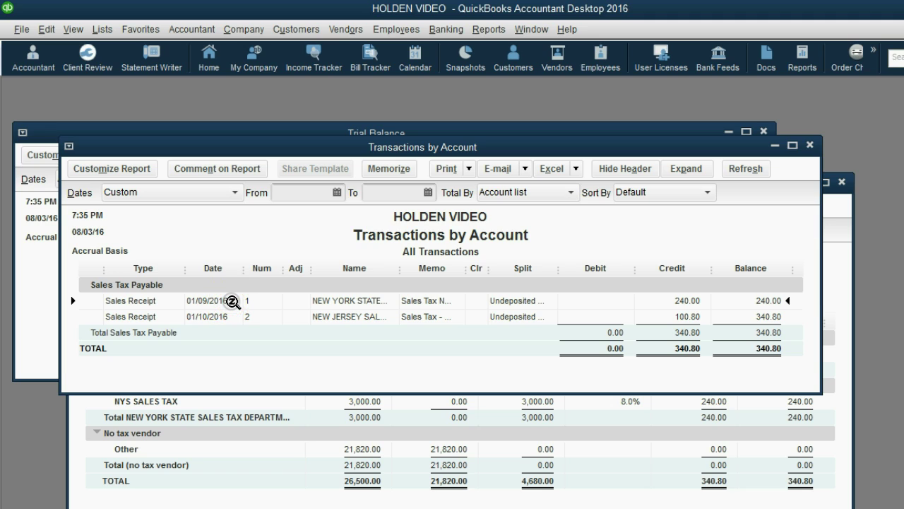
left_click(695, 318)
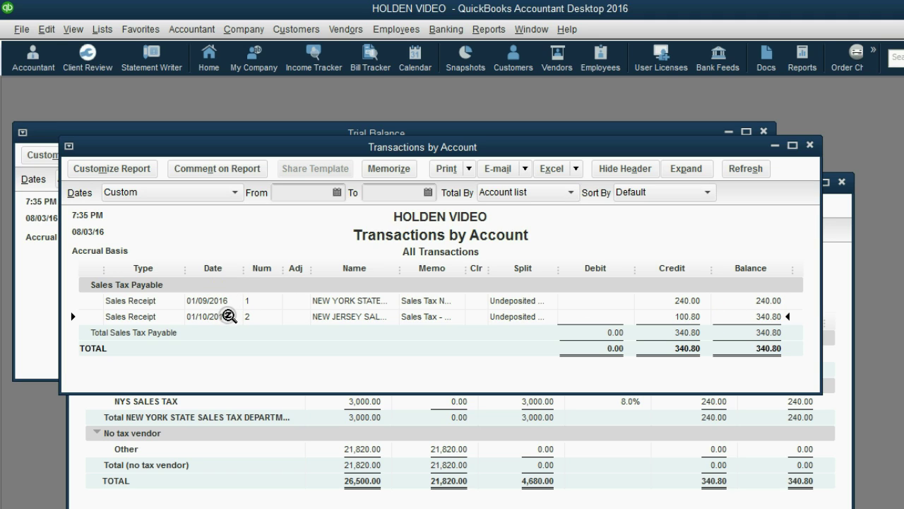
left_click(792, 181)
left_click(810, 145)
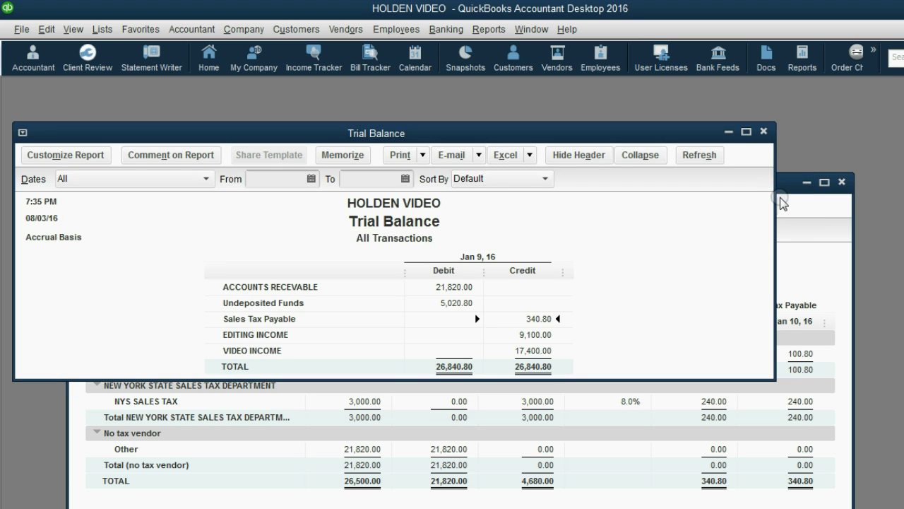
Review Sales Tax Liability: 4,680.00 taxable, 21,820.00 non-taxable, 100.80 NJ, 240.00 NYS, 340.80 total.
left_click(787, 192)
left_click_drag(786, 192, 792, 158)
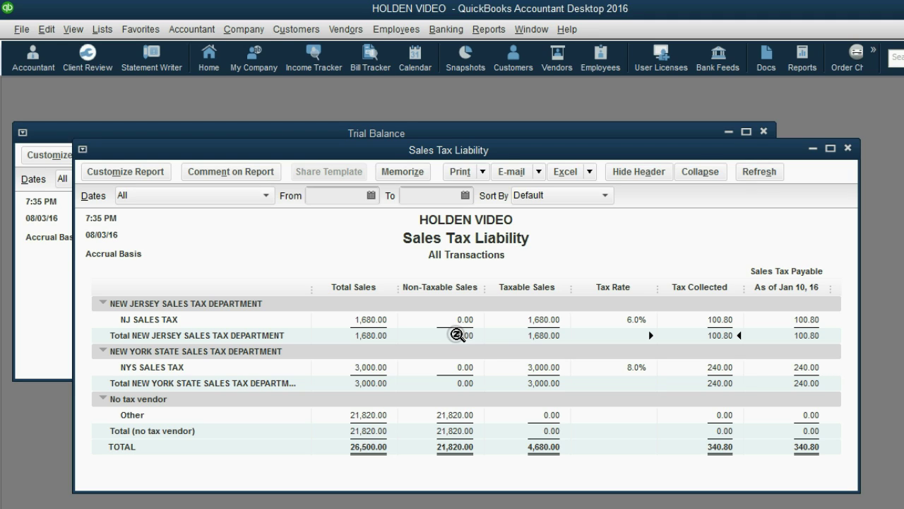
left_click(551, 446)
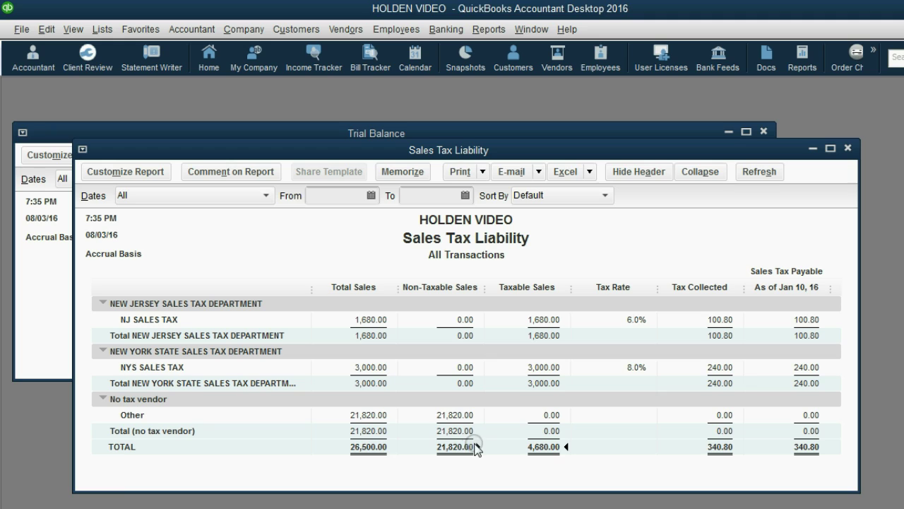
left_click(469, 448)
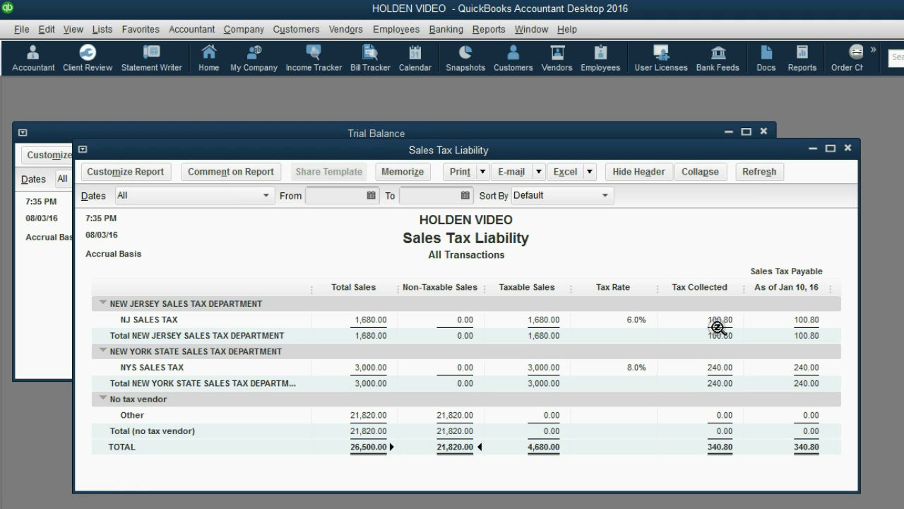
left_click(717, 325)
left_click(714, 368)
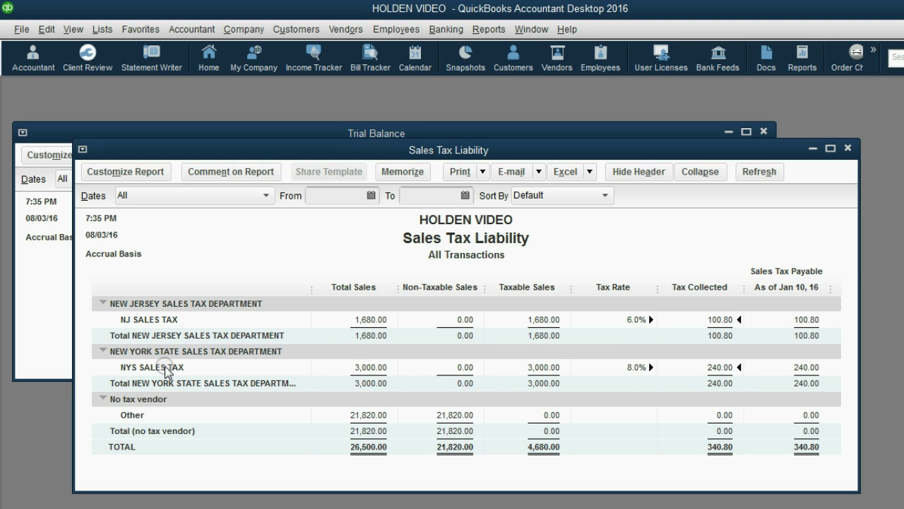
left_click(715, 450)
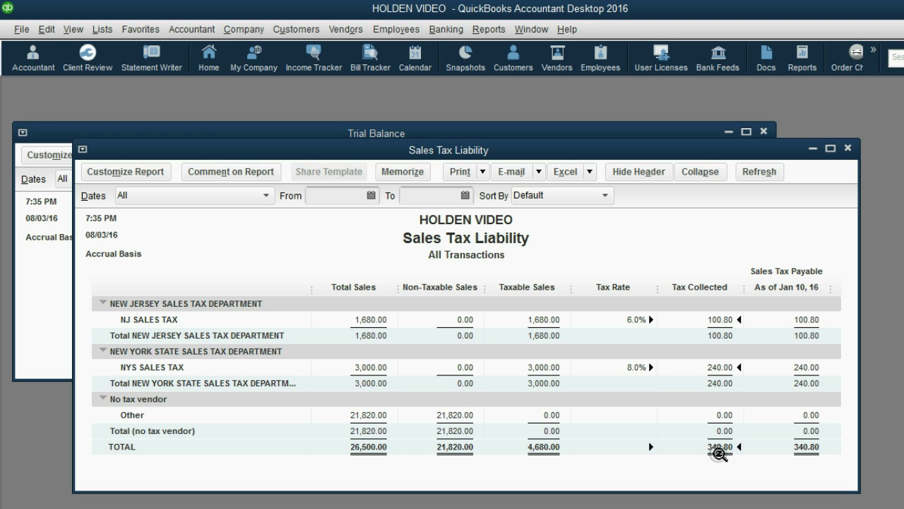
Compare the Trial Balance's 340.80 Sales Tax Payable with the 100.80 NJ and 240.00 NYS amounts.
left_click(40, 279)
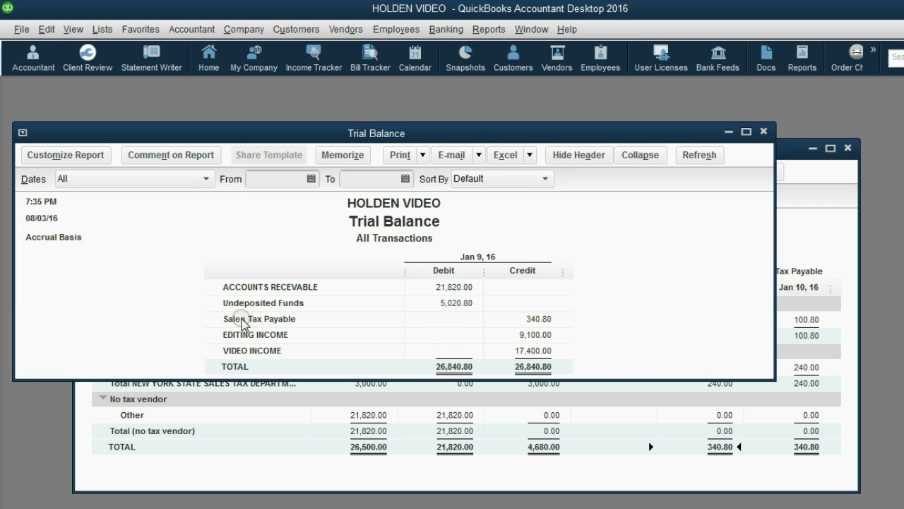
left_click(542, 318)
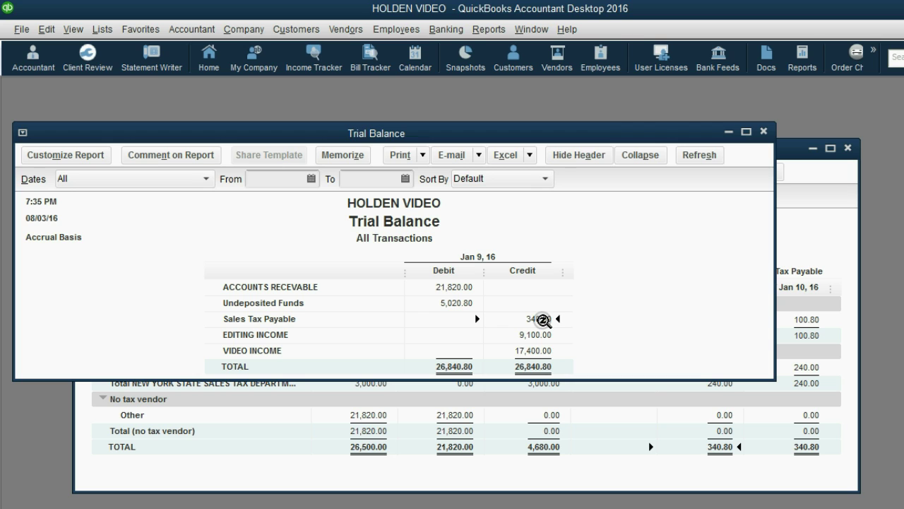
left_click(585, 463)
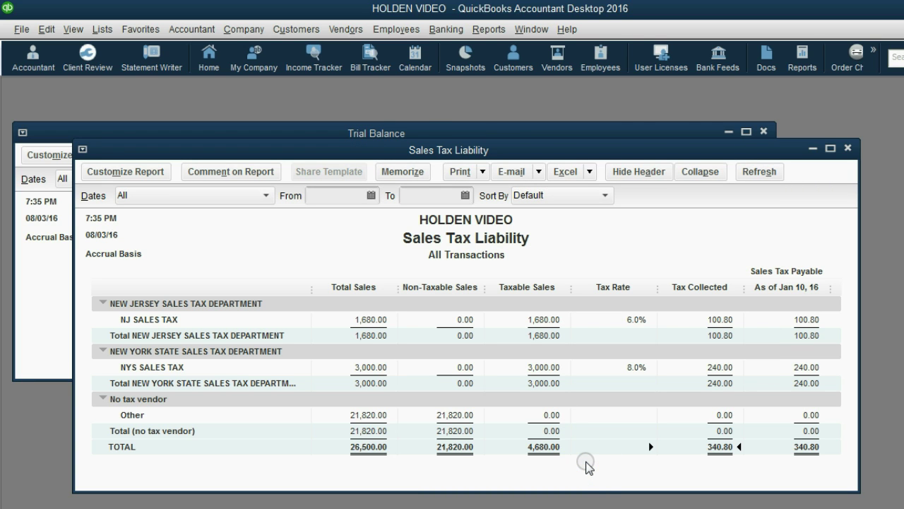
left_click(720, 320)
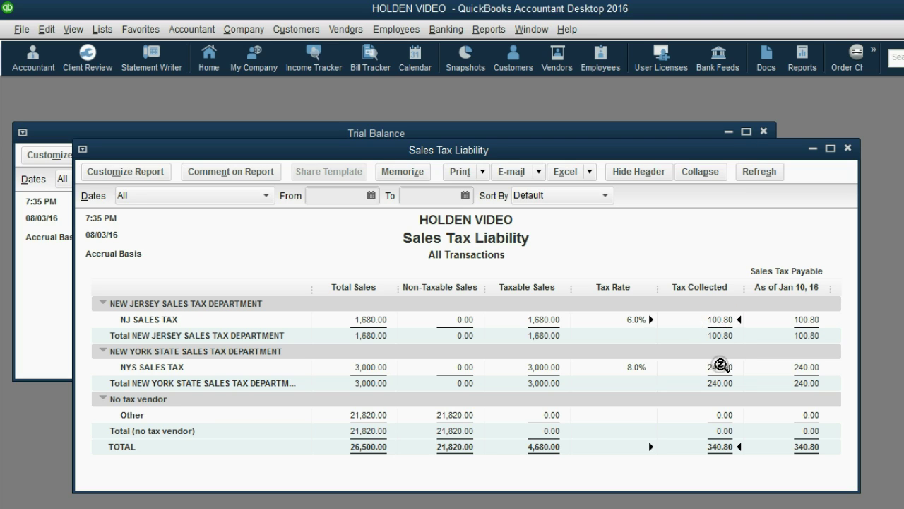
left_click(721, 334)
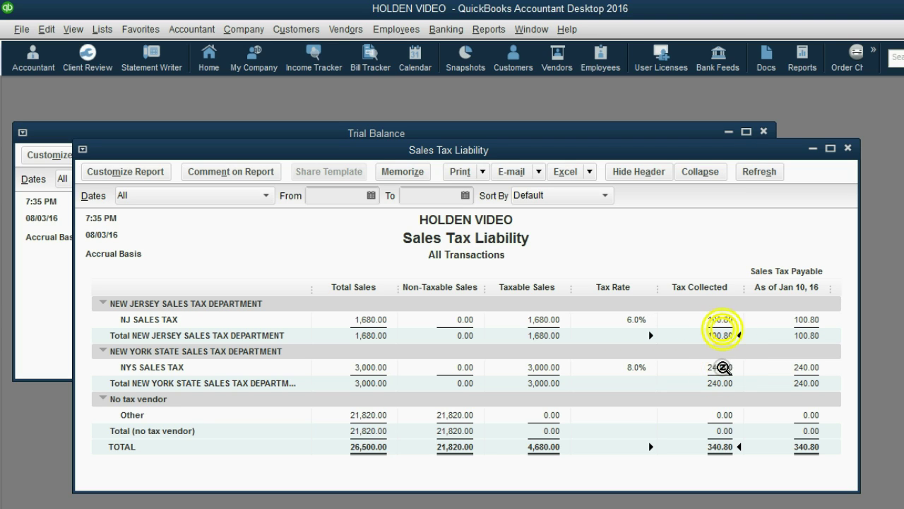
left_click(721, 368)
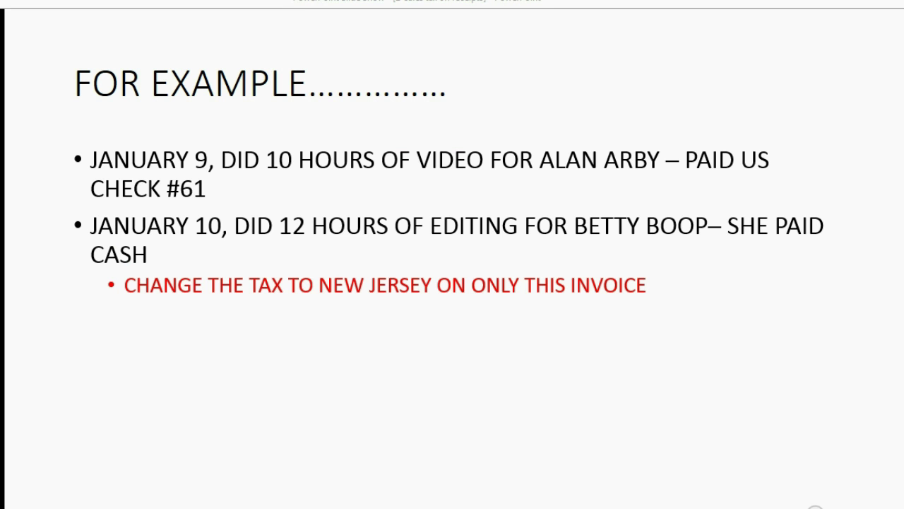
Advance the slide to the January 11 example: 14 hours of video paid by check.
key("Right")
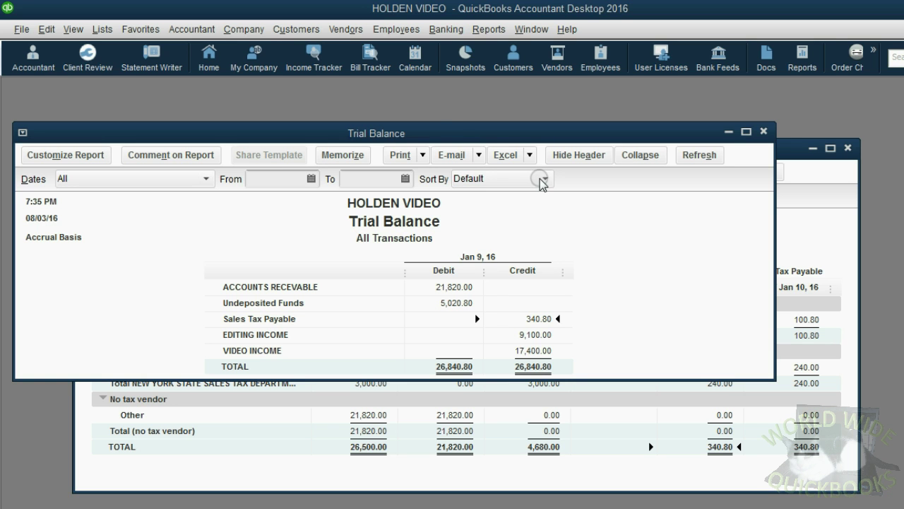
Start a sales receipt dated 01/11/2016, paid by check number 22, for the third customer.
left_click(297, 30)
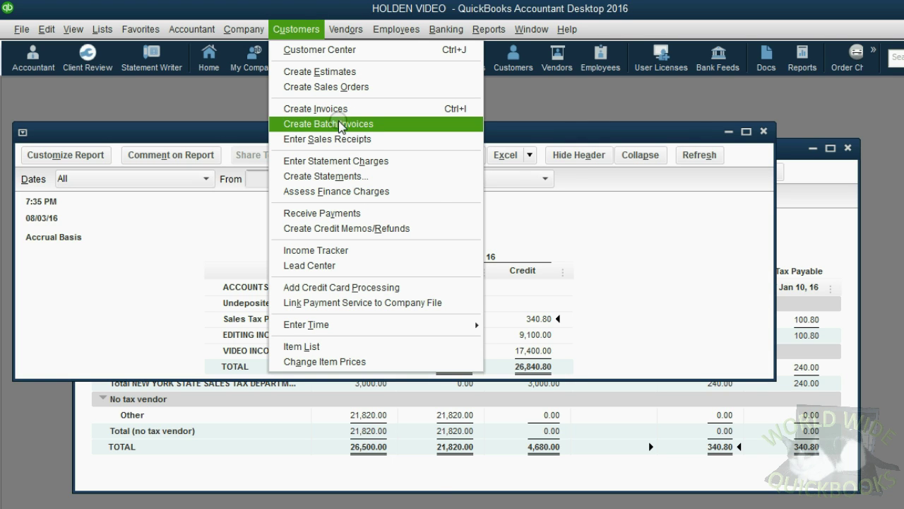
left_click(343, 139)
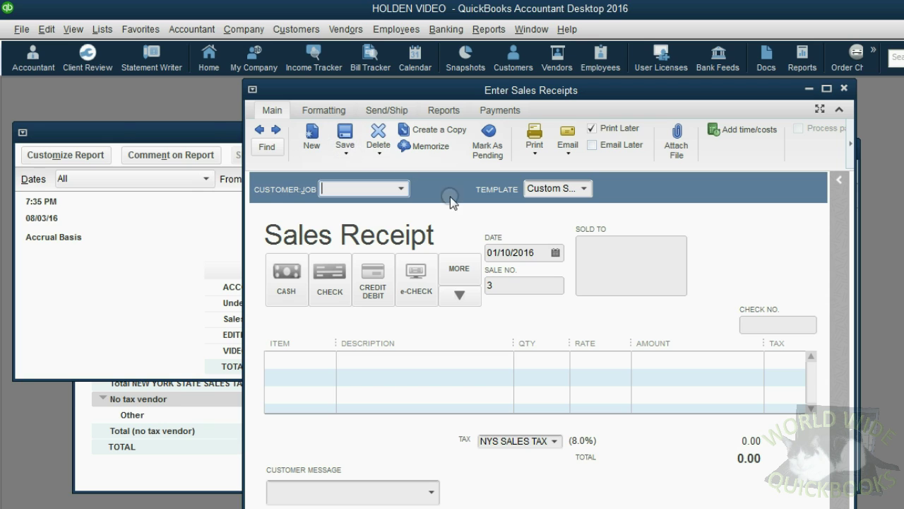
left_click(554, 253)
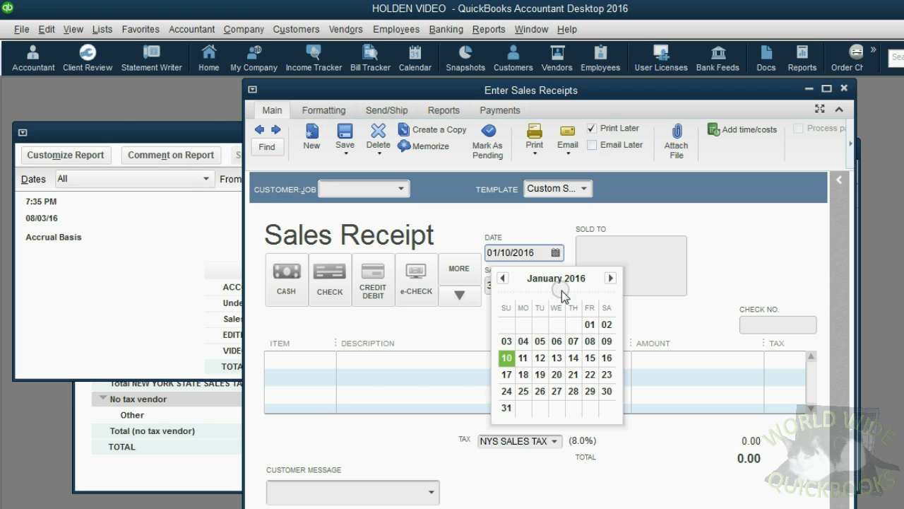
left_click(523, 341)
left_click(782, 323)
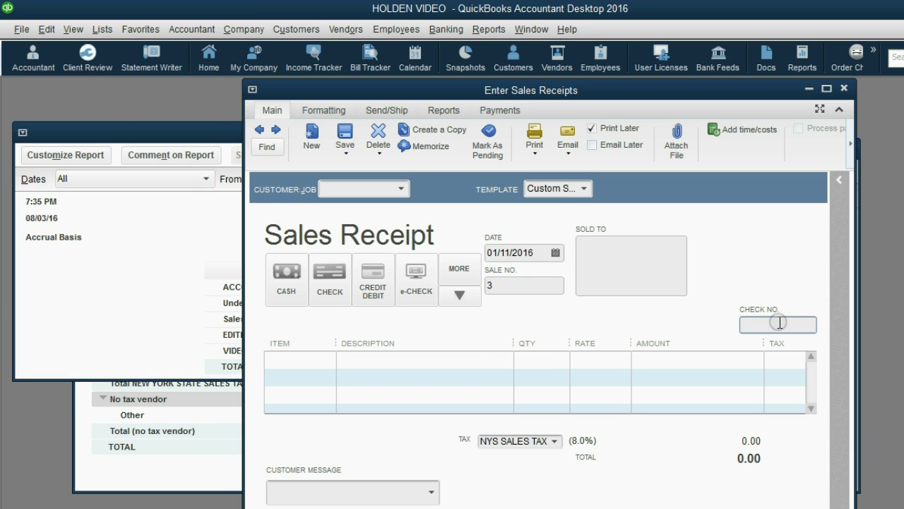
type("22")
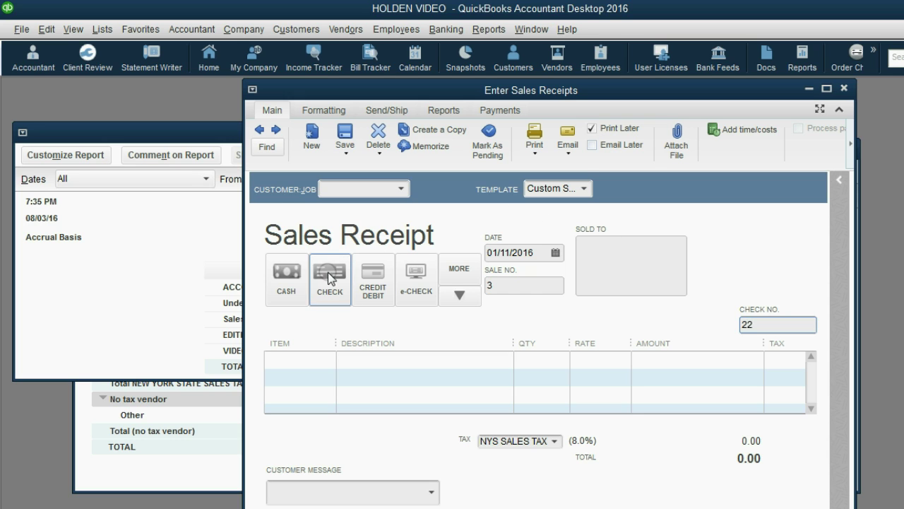
left_click(327, 276)
left_click(401, 188)
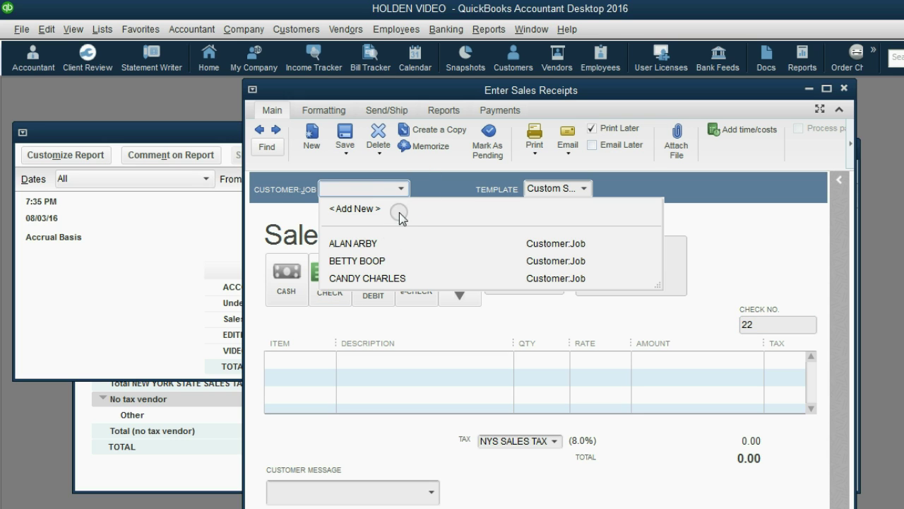
left_click(381, 278)
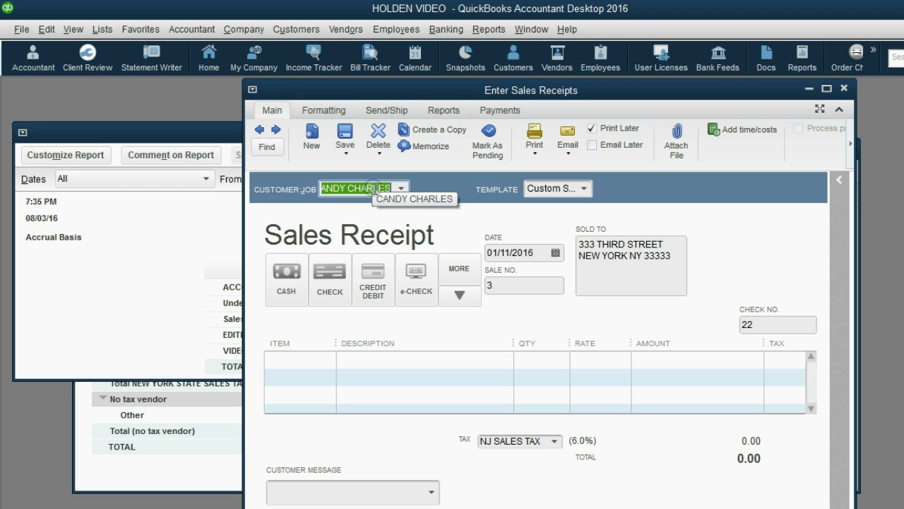
Add a VIDEO line item billing 14 hours at 300.00, correcting the quantity from 12.
left_click(325, 362)
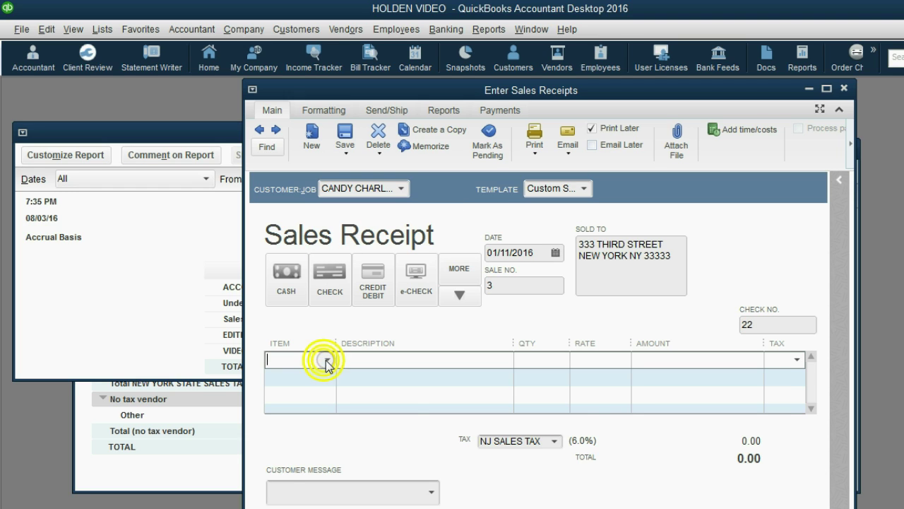
left_click(327, 431)
left_click(528, 361)
type("12")
key("Tab")
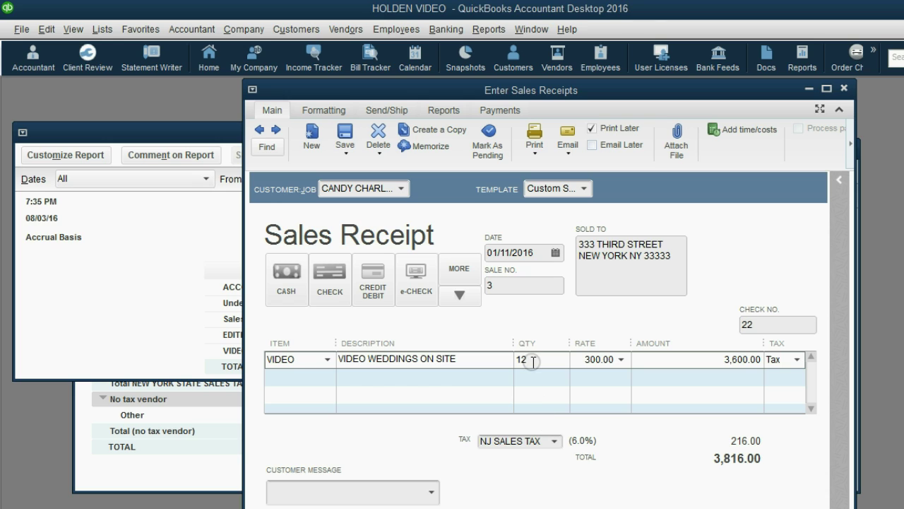
left_click_drag(534, 361, 522, 360)
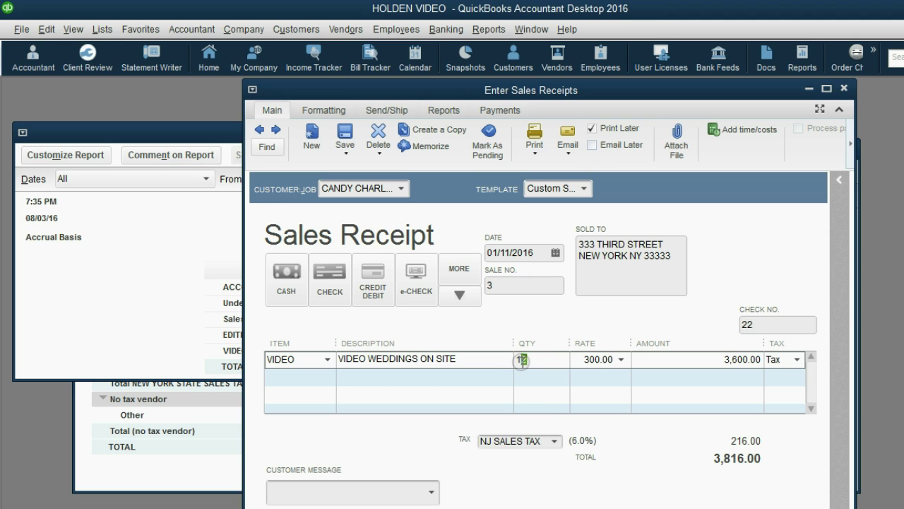
type("4")
key("Tab")
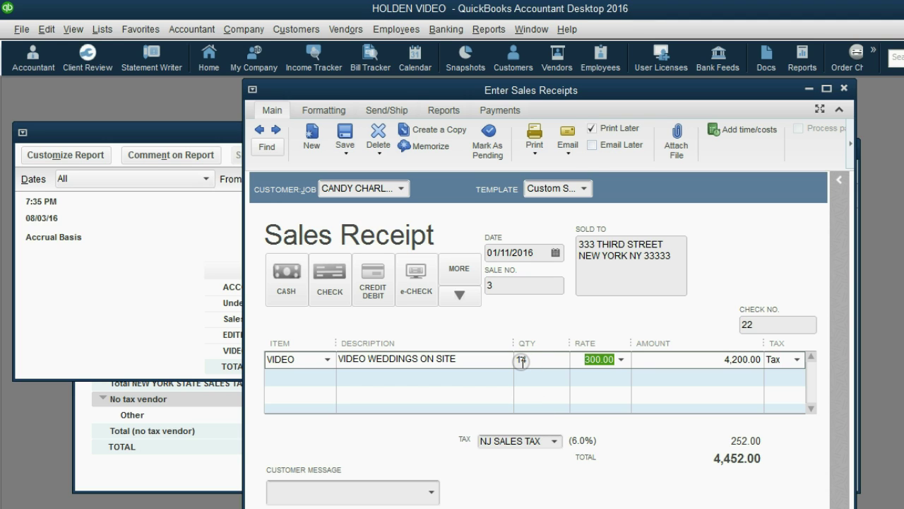
Switch the receipt's tax to NYS SALES TAX 8%, bringing the total to 4,536.00.
left_click(676, 366)
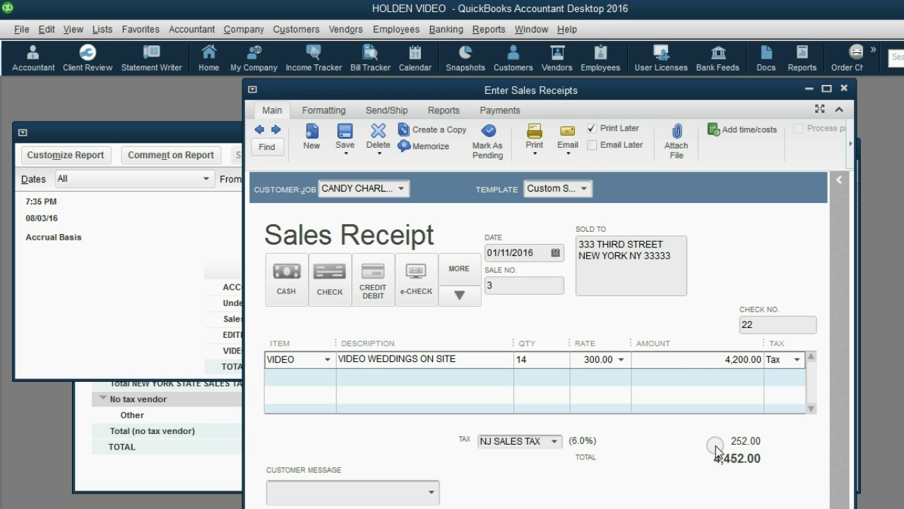
left_click(556, 441)
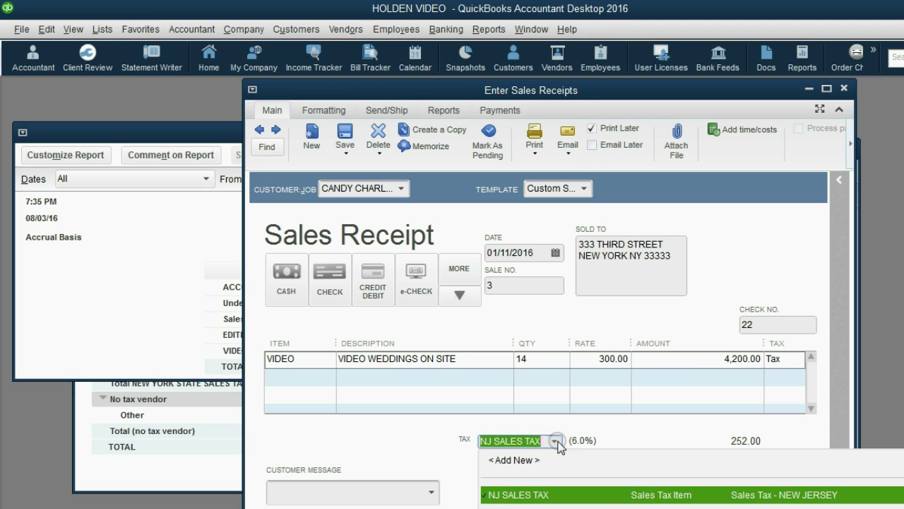
left_click(546, 506)
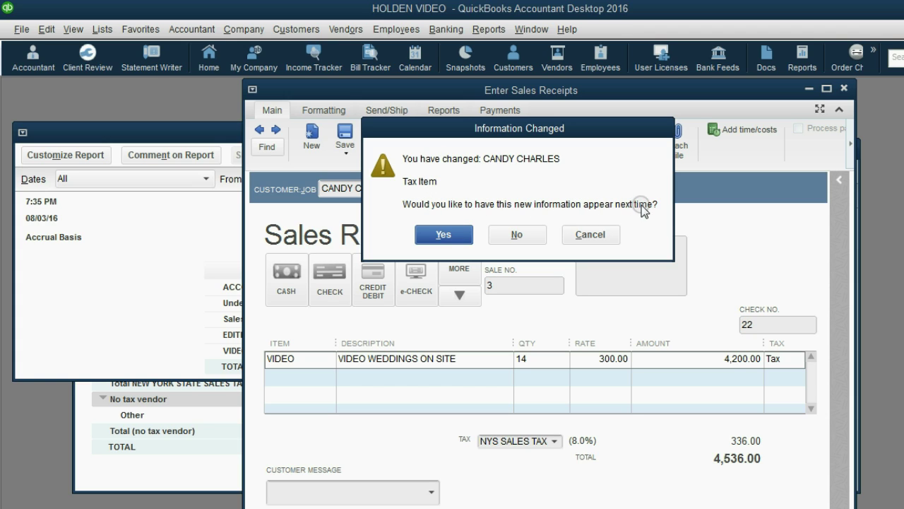
Keep NYS tax as the customer's default, then check the 676.80 payable in the Trial Balance and Sales Tax Liability reports.
left_click(456, 233)
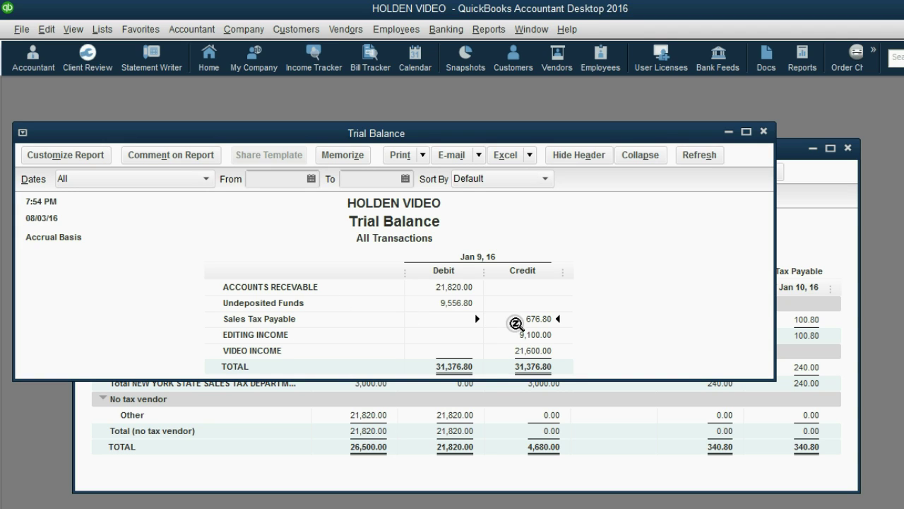
double_click(525, 319)
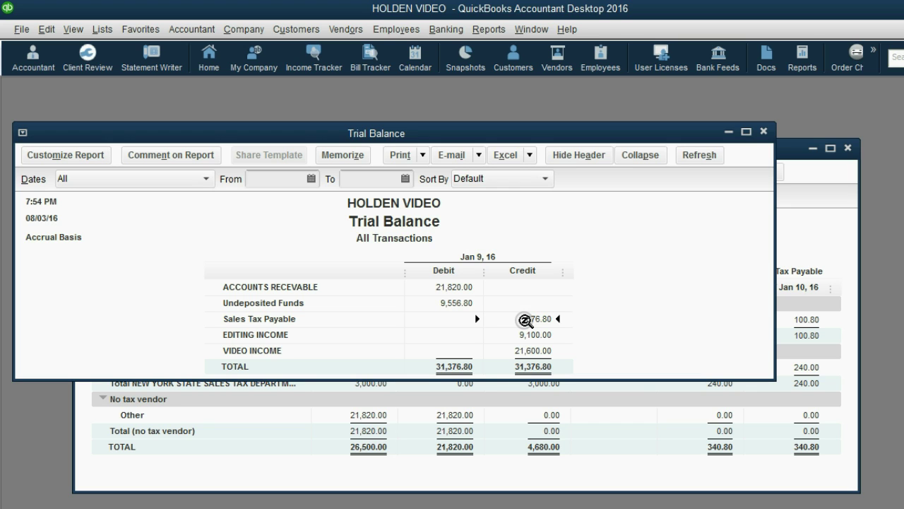
left_click(638, 440)
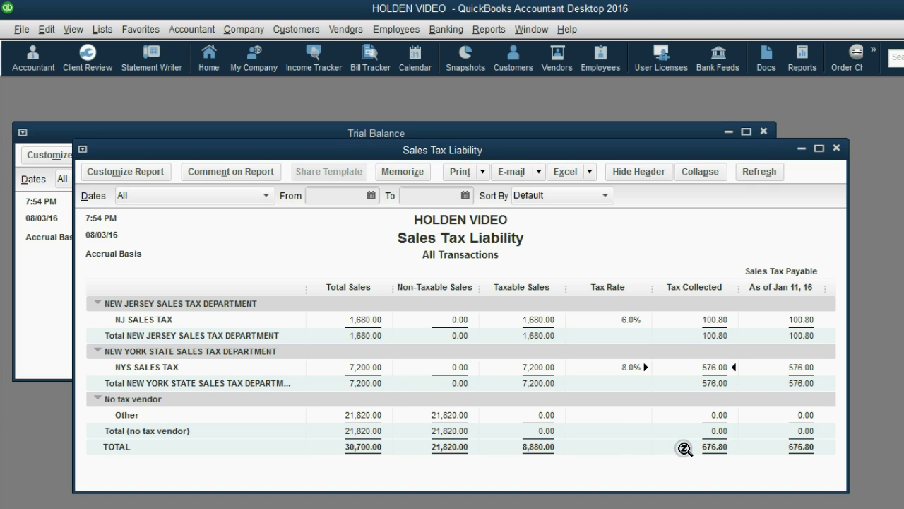
left_click(40, 261)
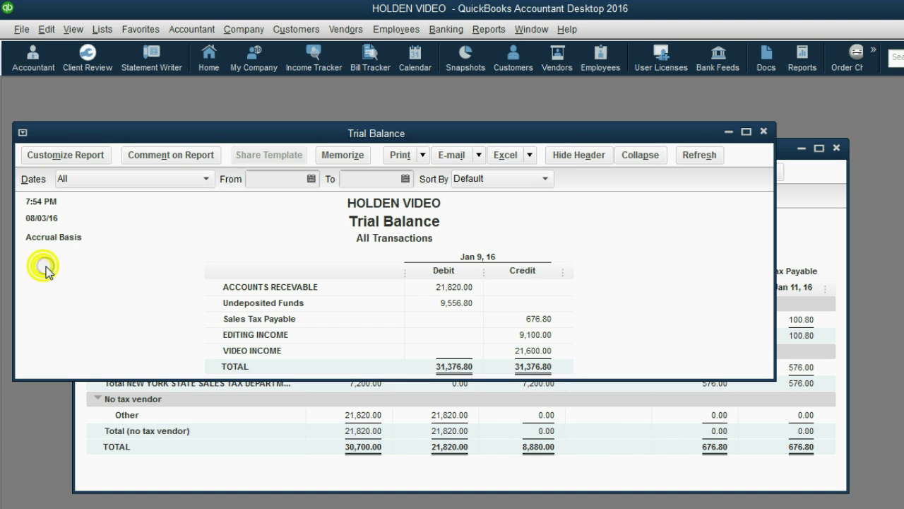
left_click(528, 320)
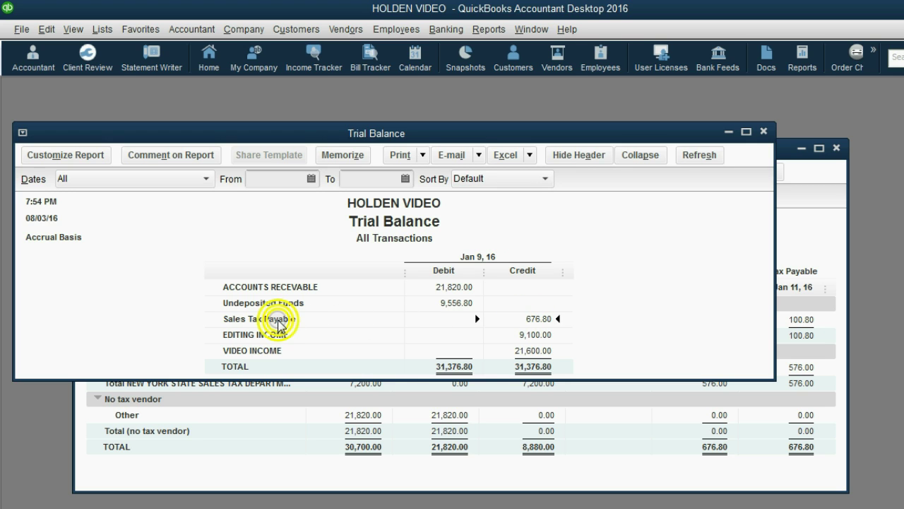
left_click(336, 432)
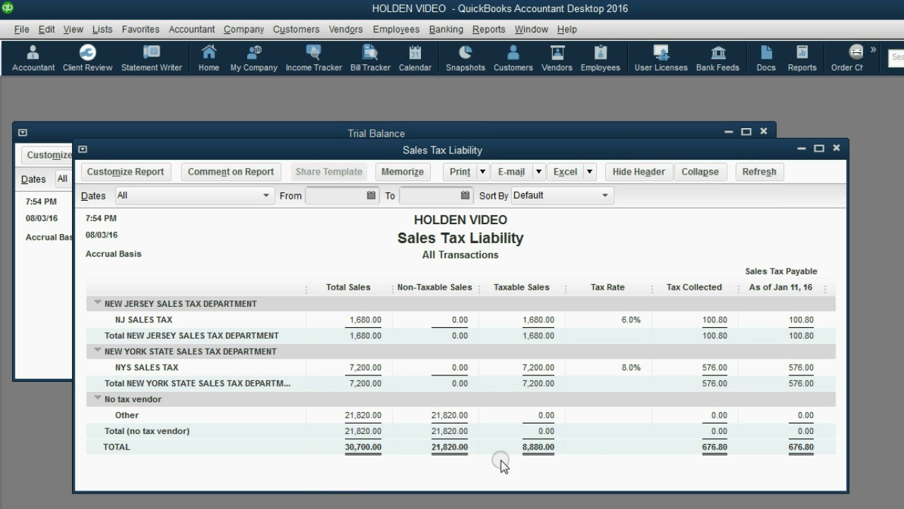
left_click(710, 450)
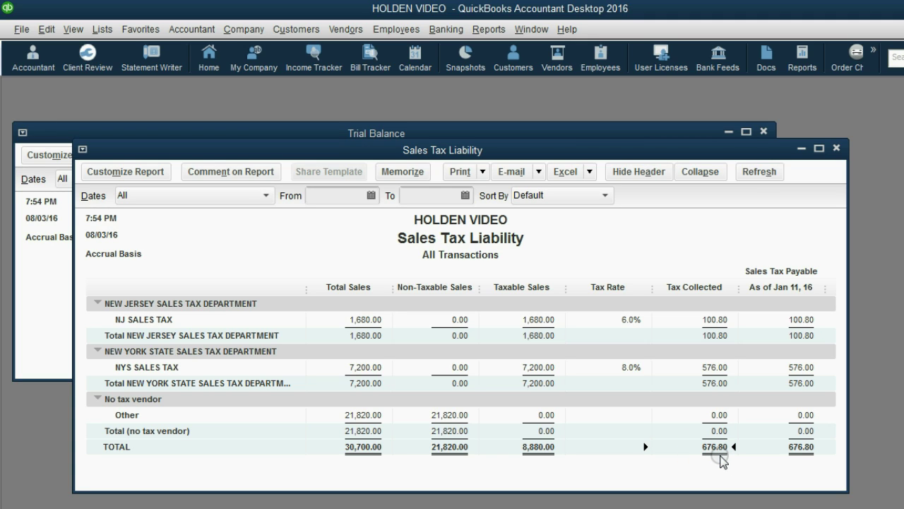
left_click(717, 321)
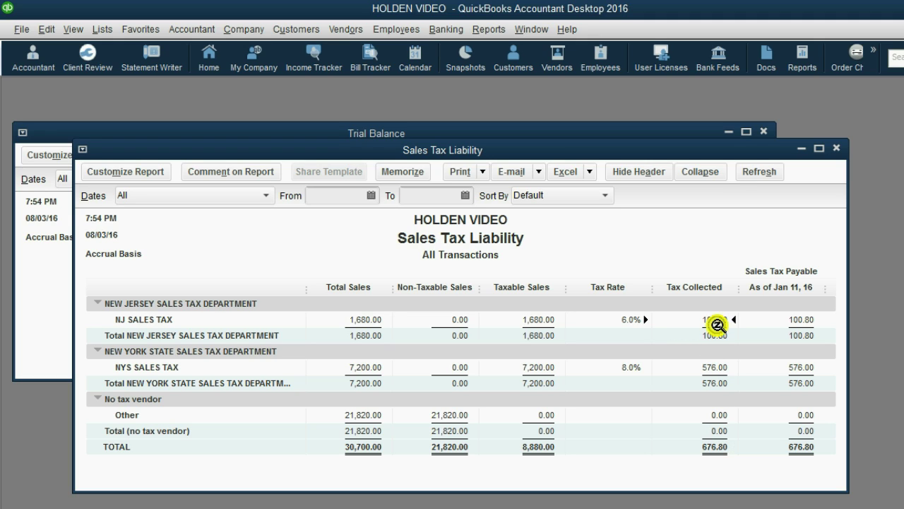
left_click(721, 366)
left_click(796, 501)
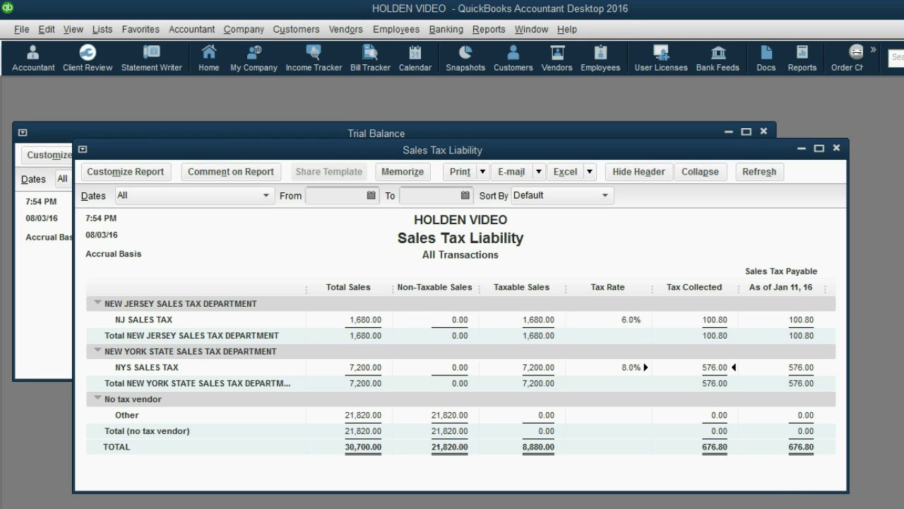